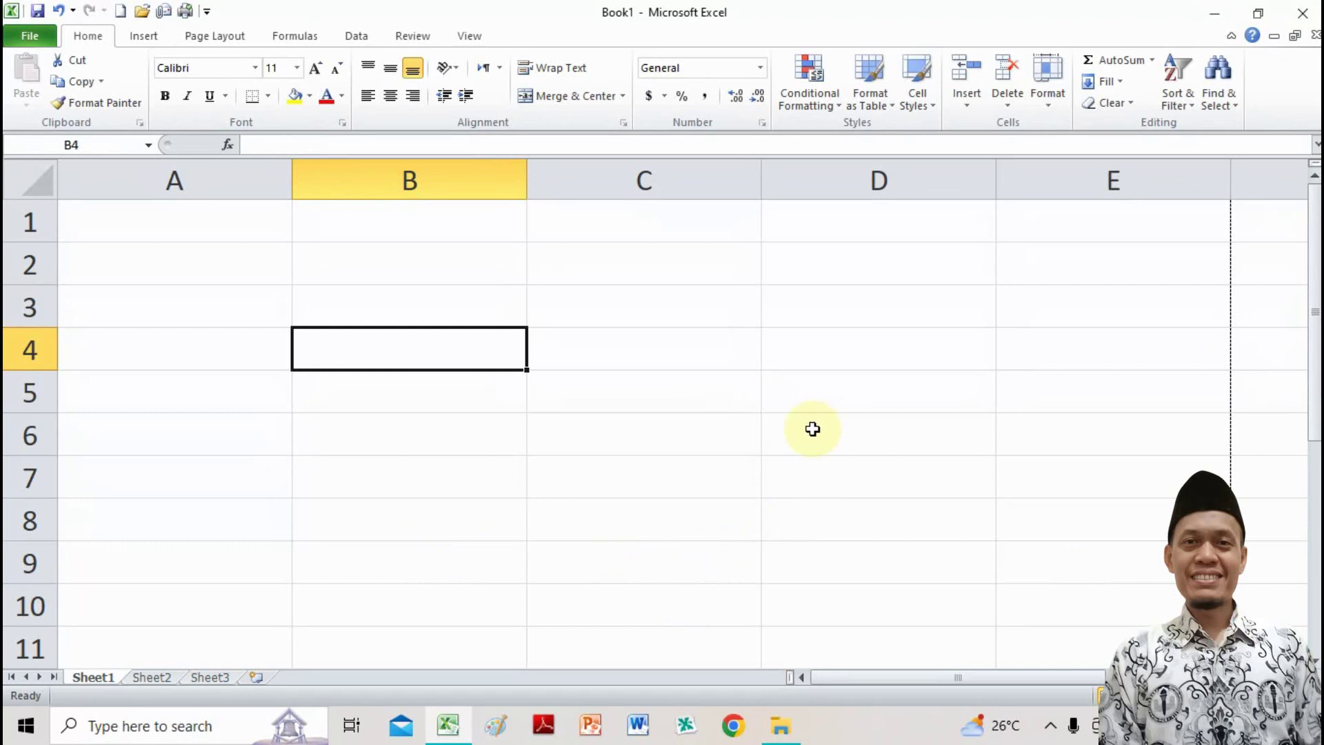
- Select cells C7, B6, C4 and B4 to illustrate how cells are addressed
left_click(602, 477)
left_click(457, 429)
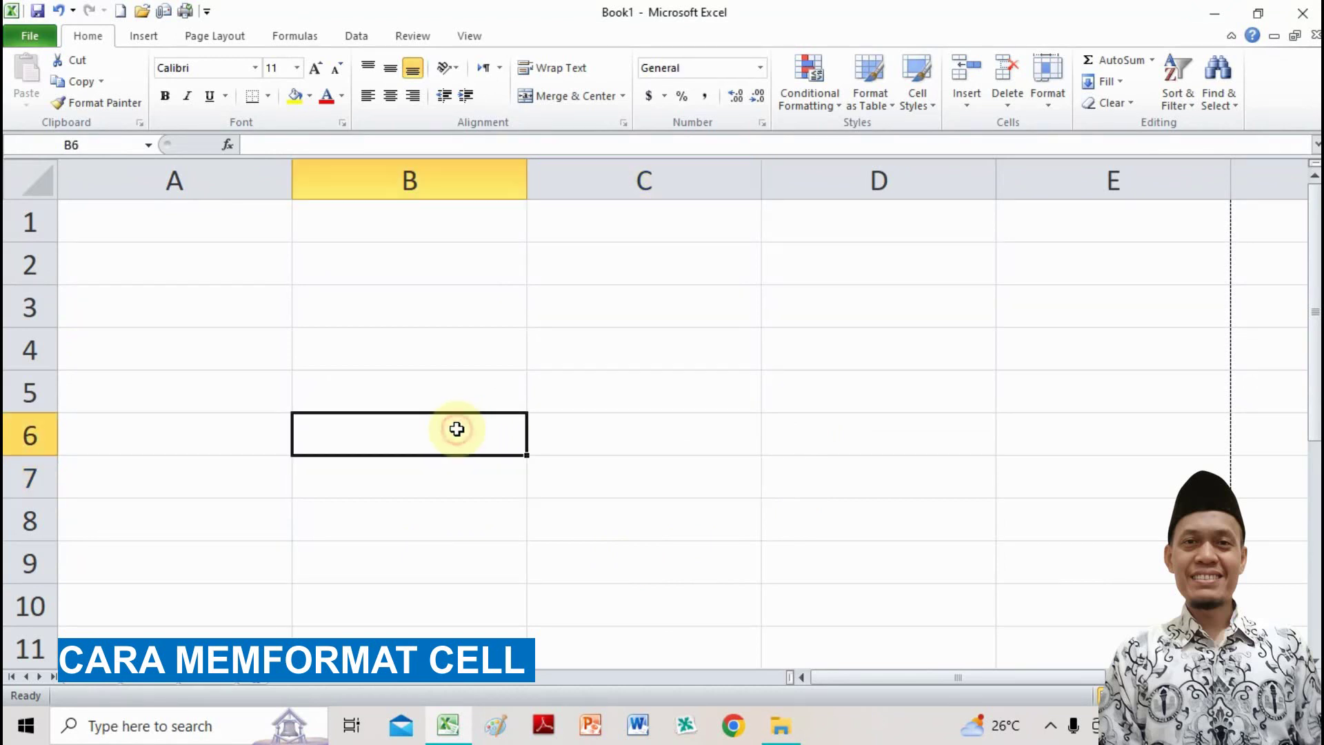
left_click(590, 354)
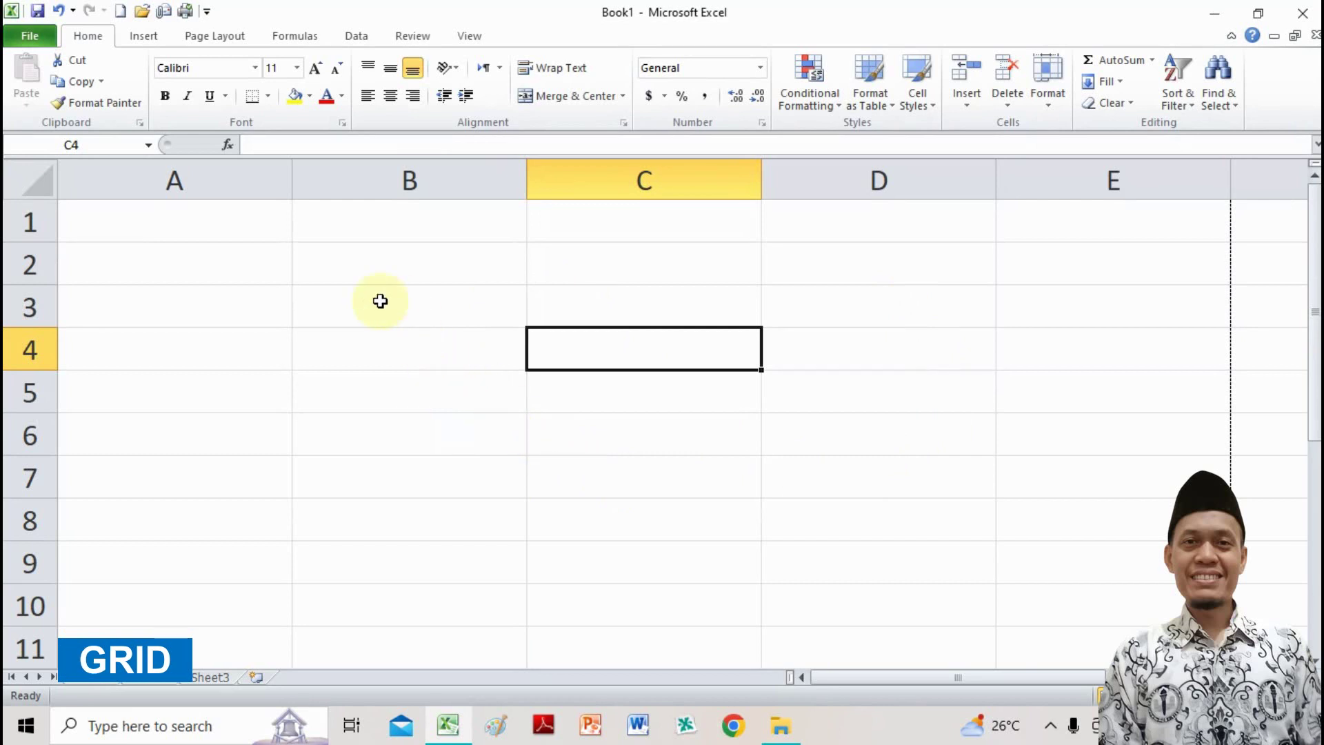
left_click(402, 357)
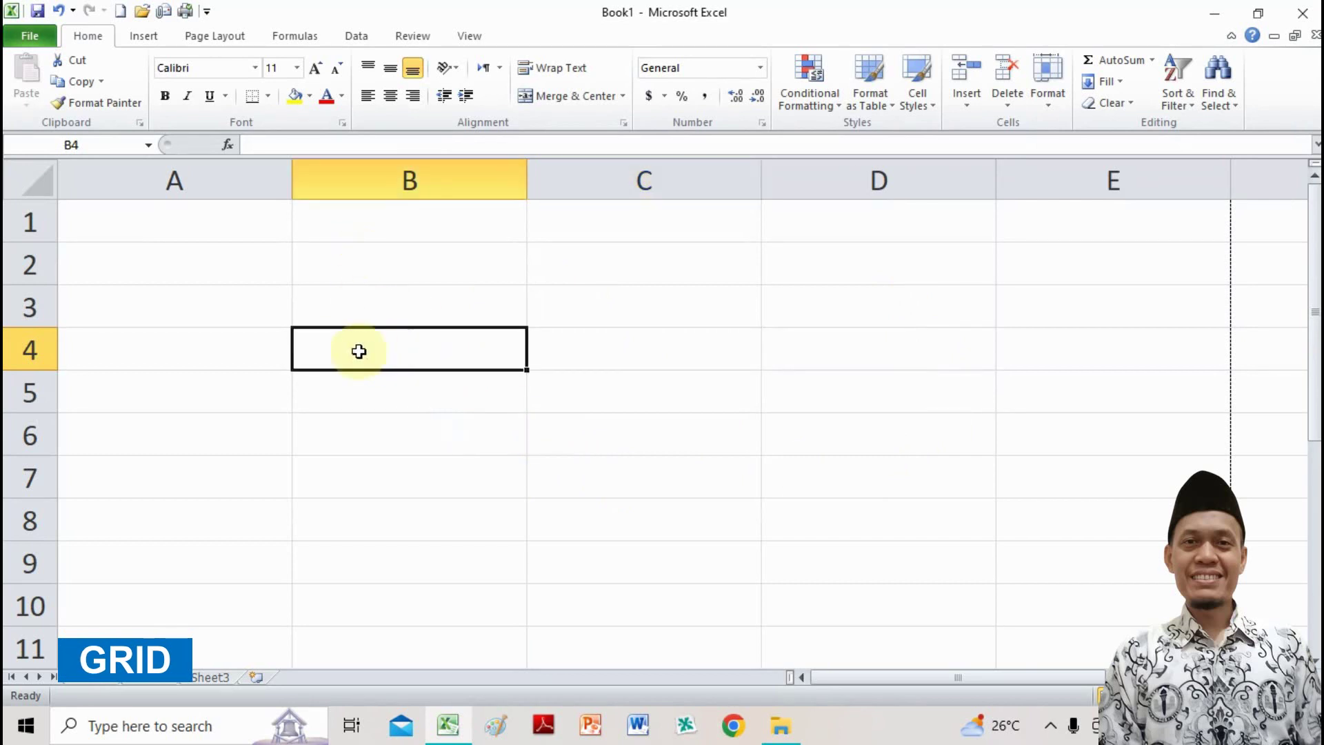
left_click(264, 350)
left_click(412, 353)
left_click(596, 345)
left_click(436, 353)
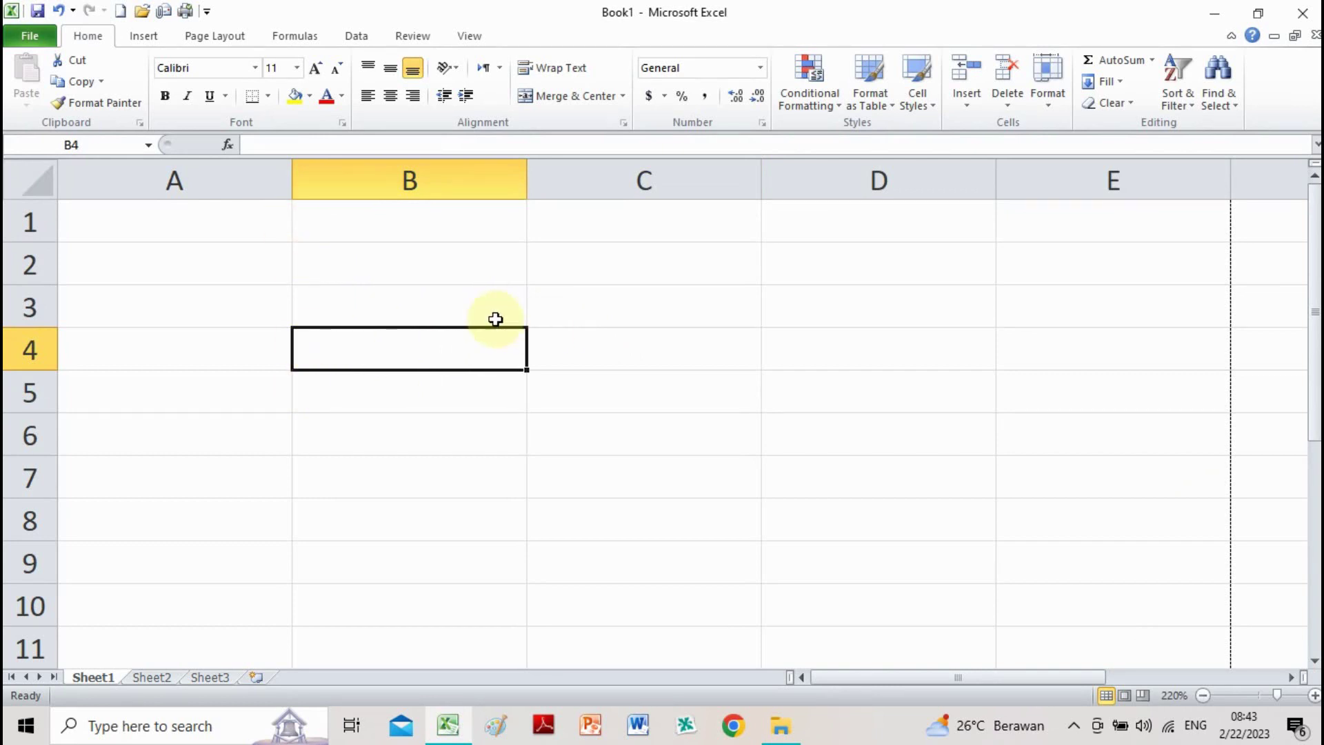
- Change the worksheet gridline color to red in Excel's Advanced options
left_click(27, 38)
left_click(92, 395)
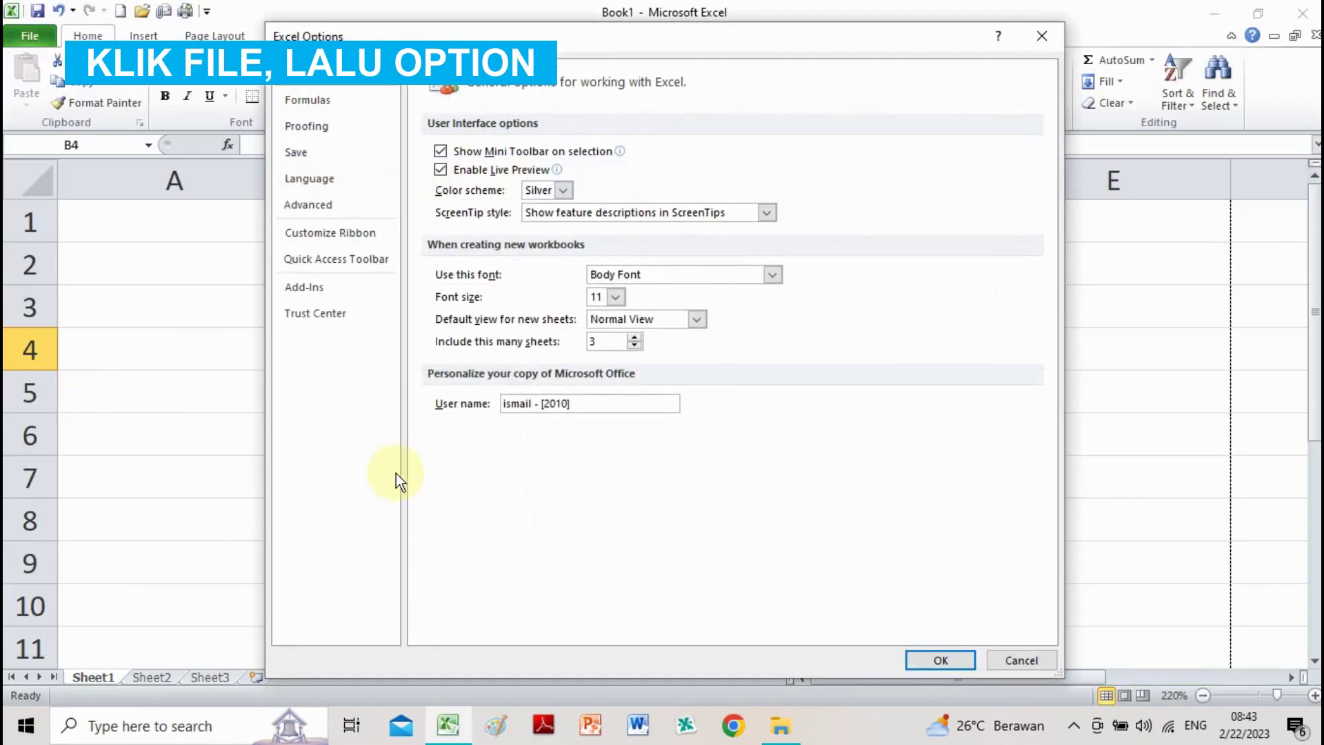
left_click(340, 213)
scroll(747, 504, "down", 5)
scroll(748, 502, "down", 3)
scroll(748, 503, "down", 7)
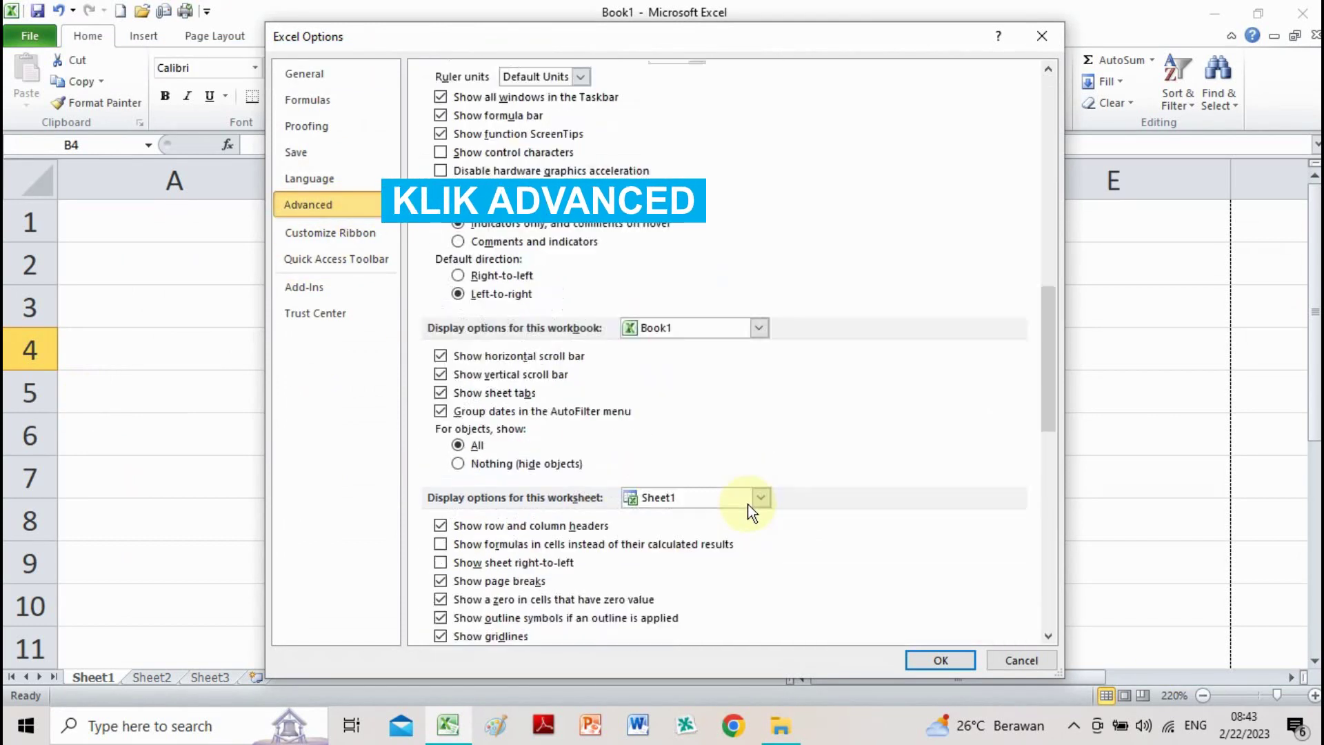
scroll(748, 503, "down", 5)
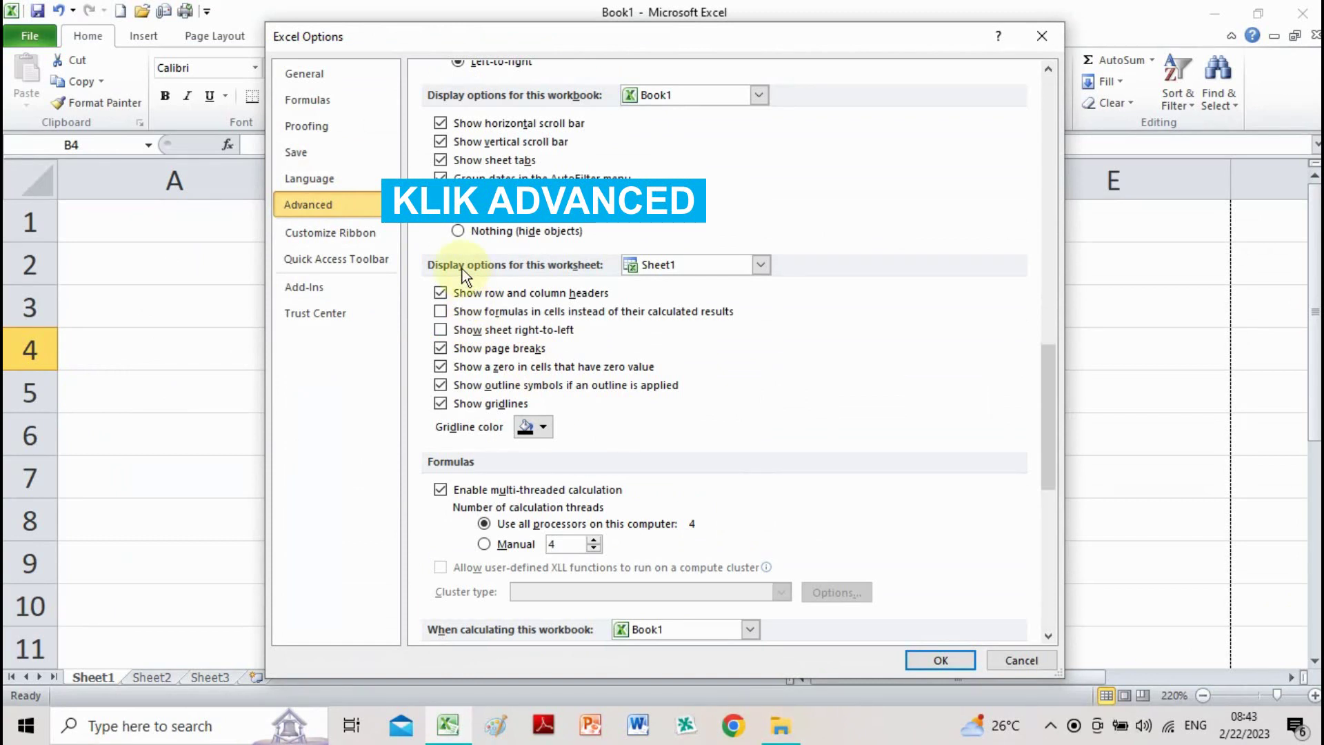
left_click(545, 428)
left_click(522, 501)
left_click(941, 660)
- Select cells around the sheet to show the red gridlines, ending on B4
left_click(825, 526)
left_click(338, 345)
left_click(547, 393)
left_click(680, 331)
left_click(849, 313)
left_click(661, 422)
left_click(448, 381)
left_click(408, 321)
left_click(429, 380)
left_click(428, 350)
left_click(617, 396)
left_click(356, 348)
- Enter DATA in cell B4 and zoom into the print preview page
type("DATA")
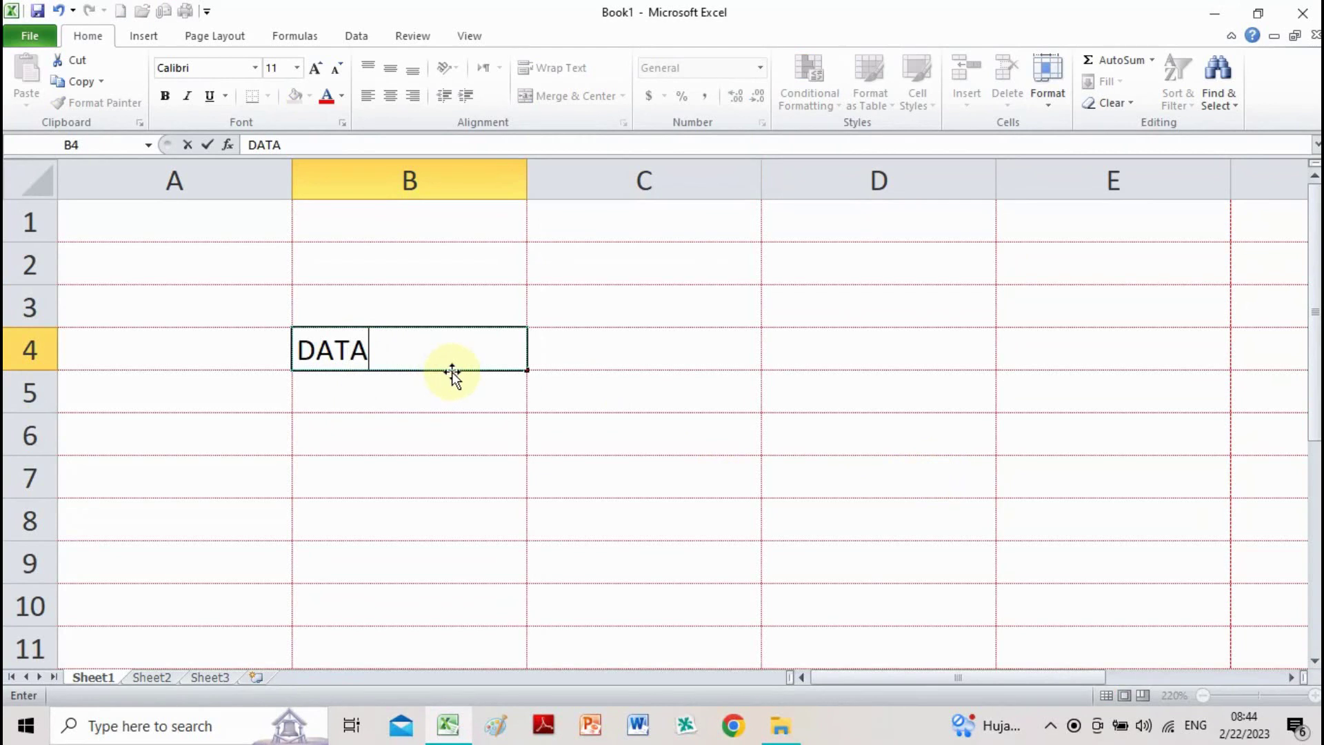
left_click(452, 371)
left_click(482, 479)
left_click(384, 364)
left_click(496, 450)
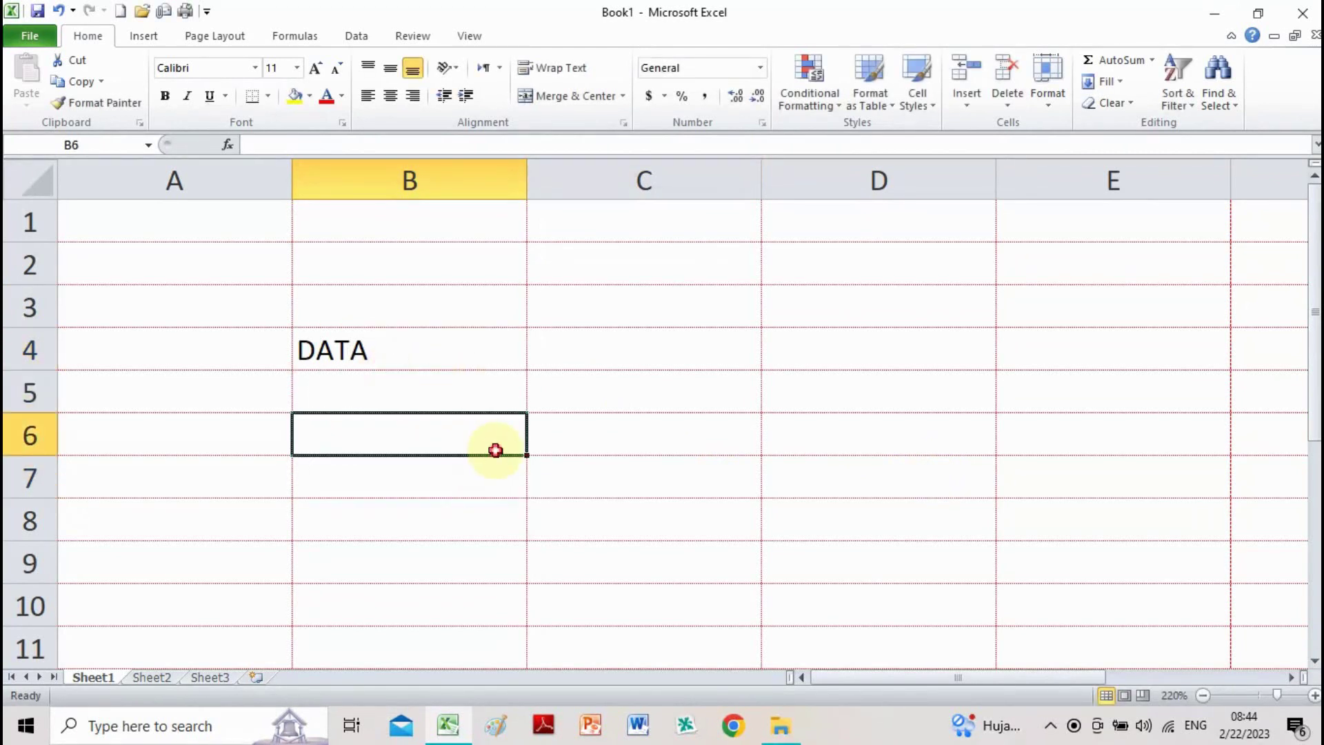
left_click(439, 315)
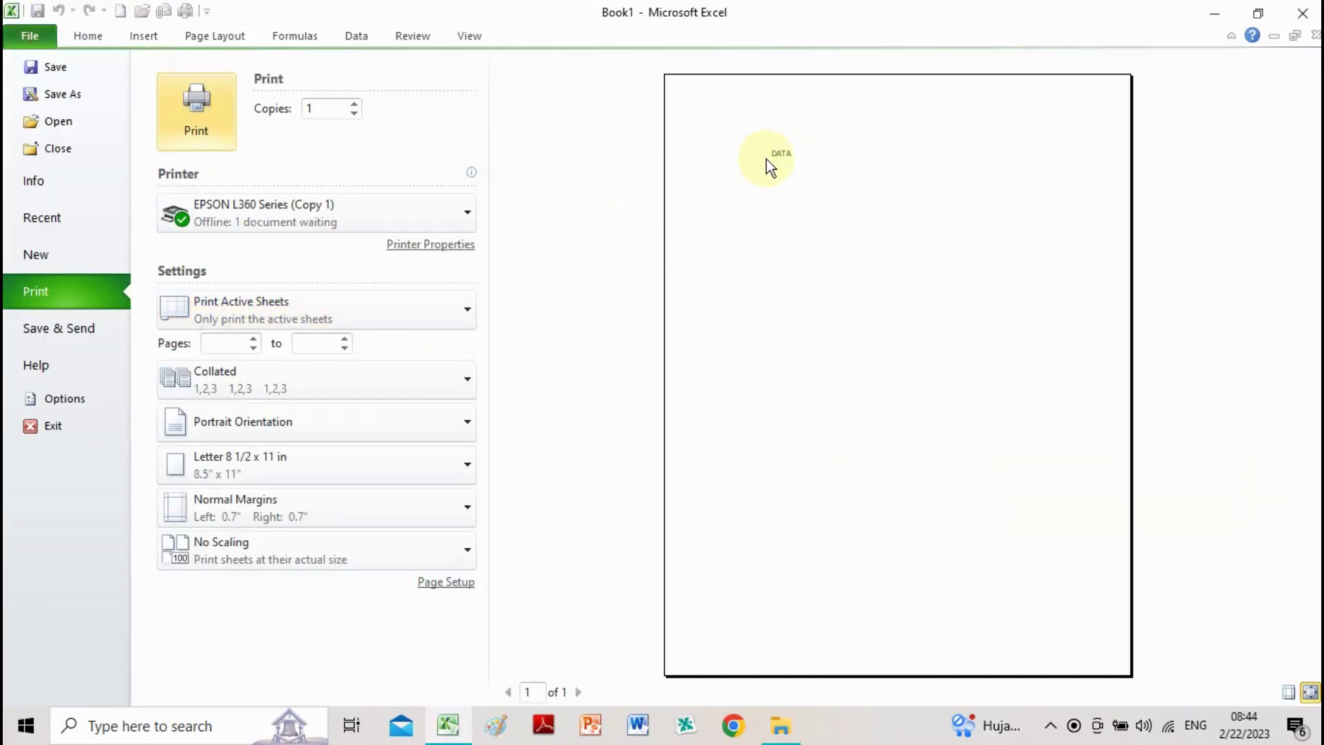
left_click(821, 159)
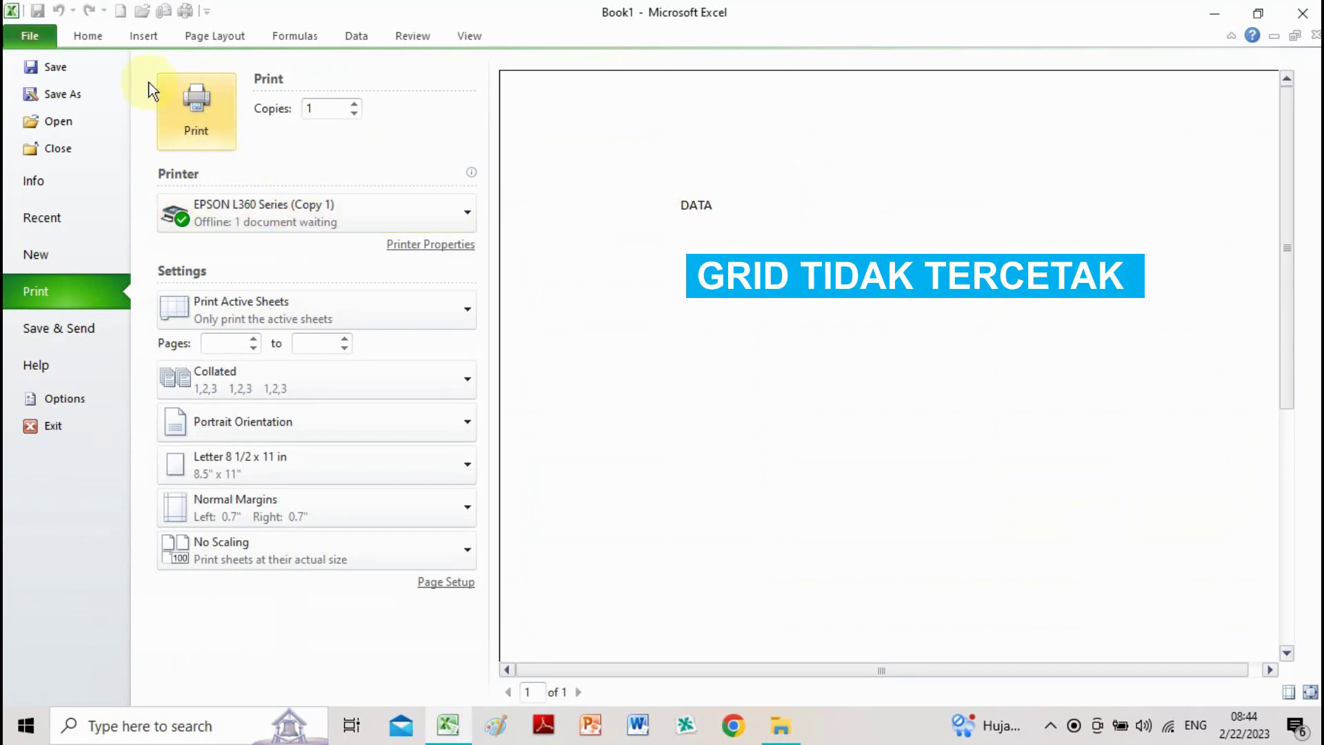
- Leave the print preview and return to the worksheet
left_click(92, 40)
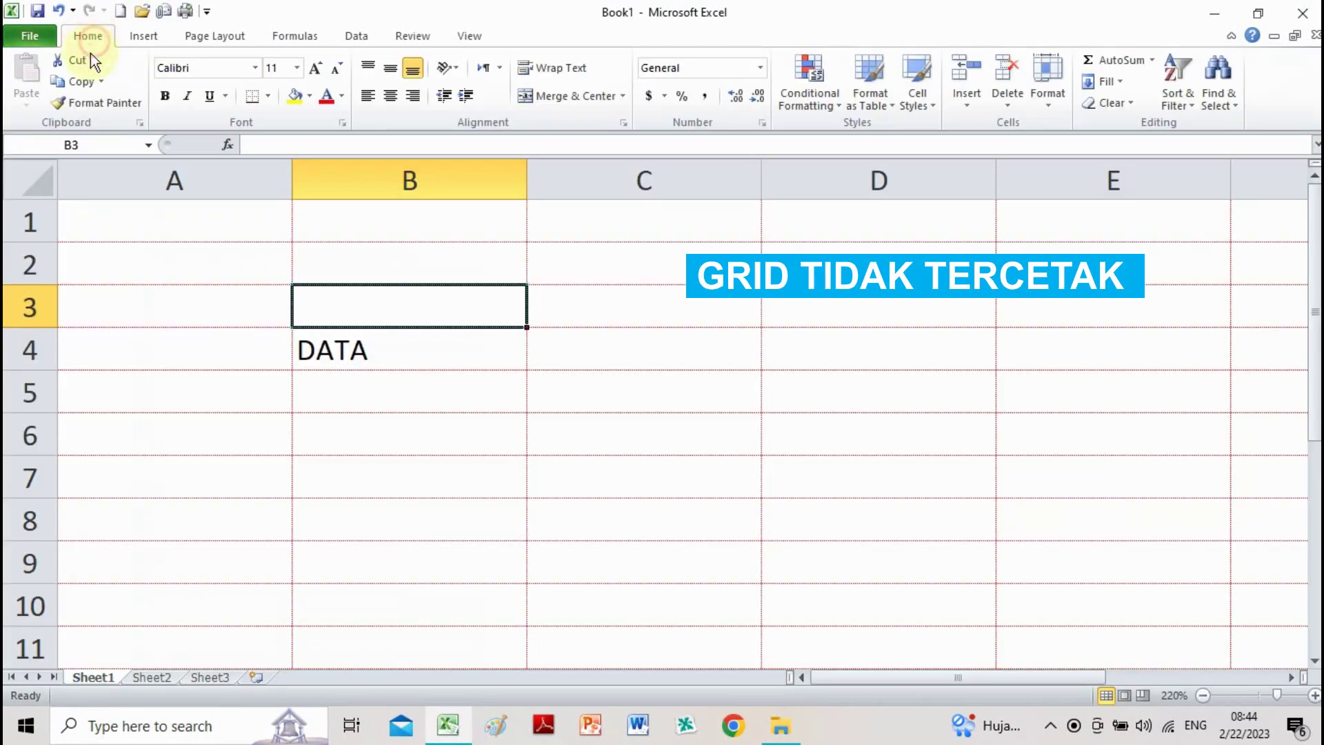
left_click(606, 387)
left_click(422, 417)
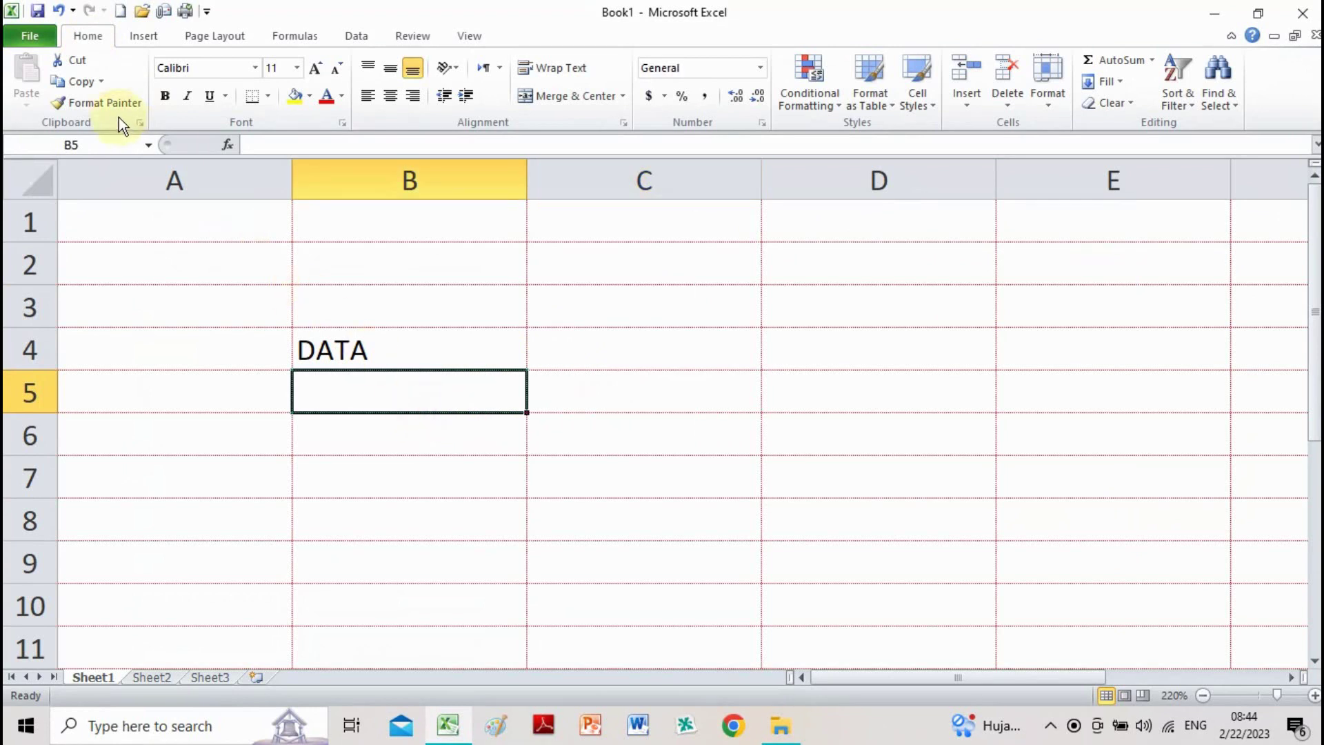
- Set the gridline color back to Automatic in Excel's Advanced options
left_click(38, 38)
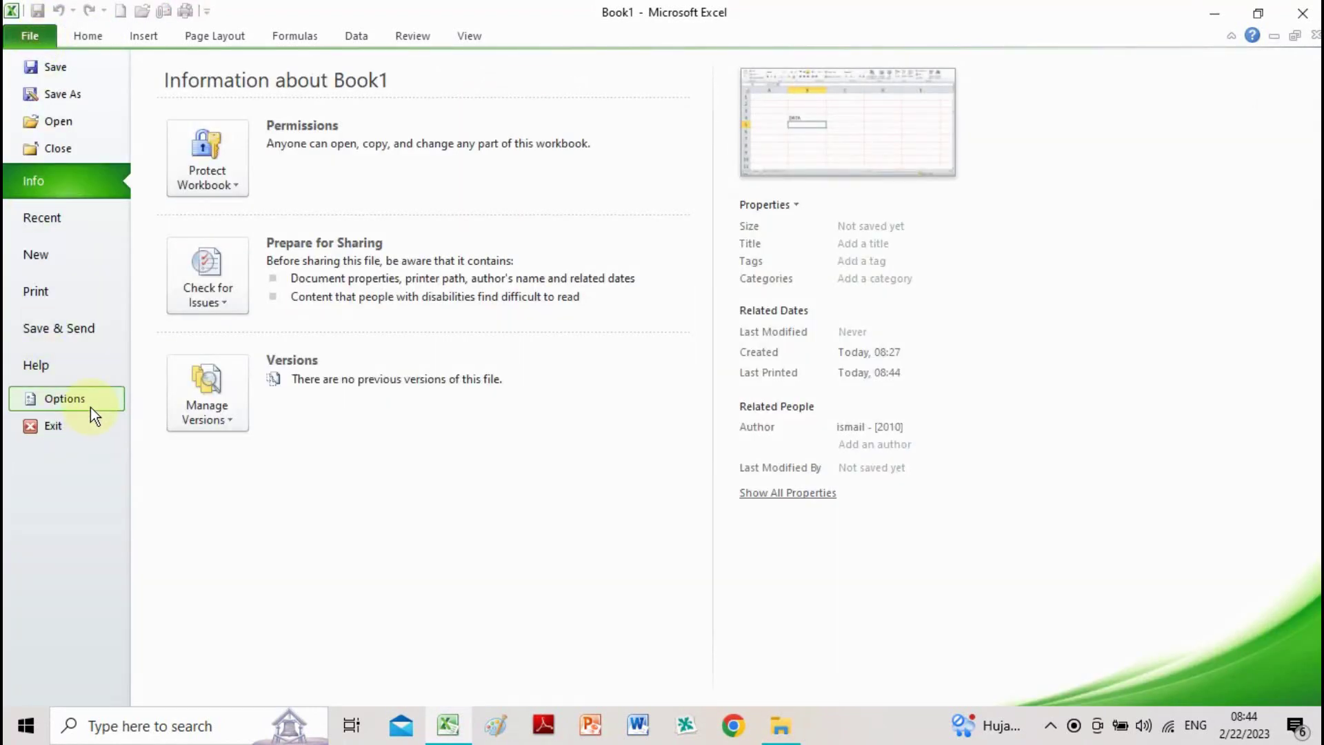
left_click(88, 403)
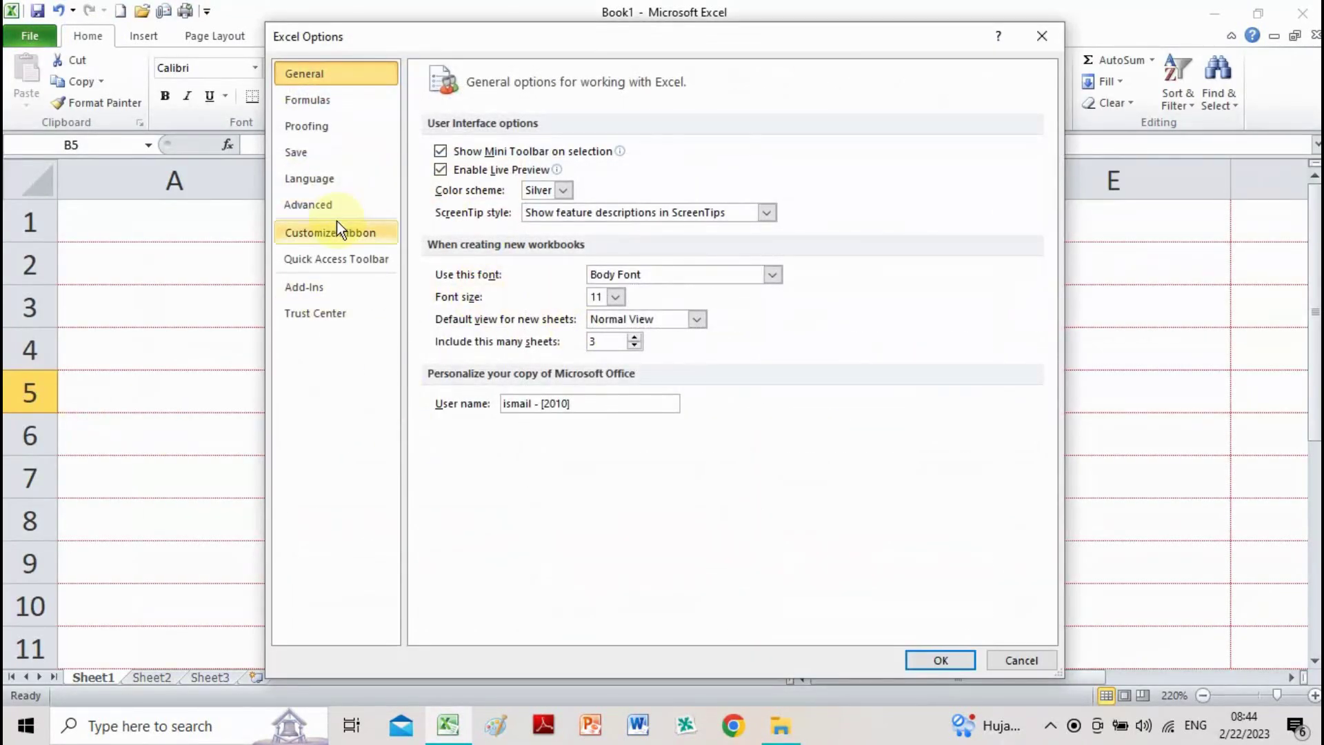
left_click(337, 210)
scroll(743, 334, "down", 5)
scroll(742, 334, "down", 5)
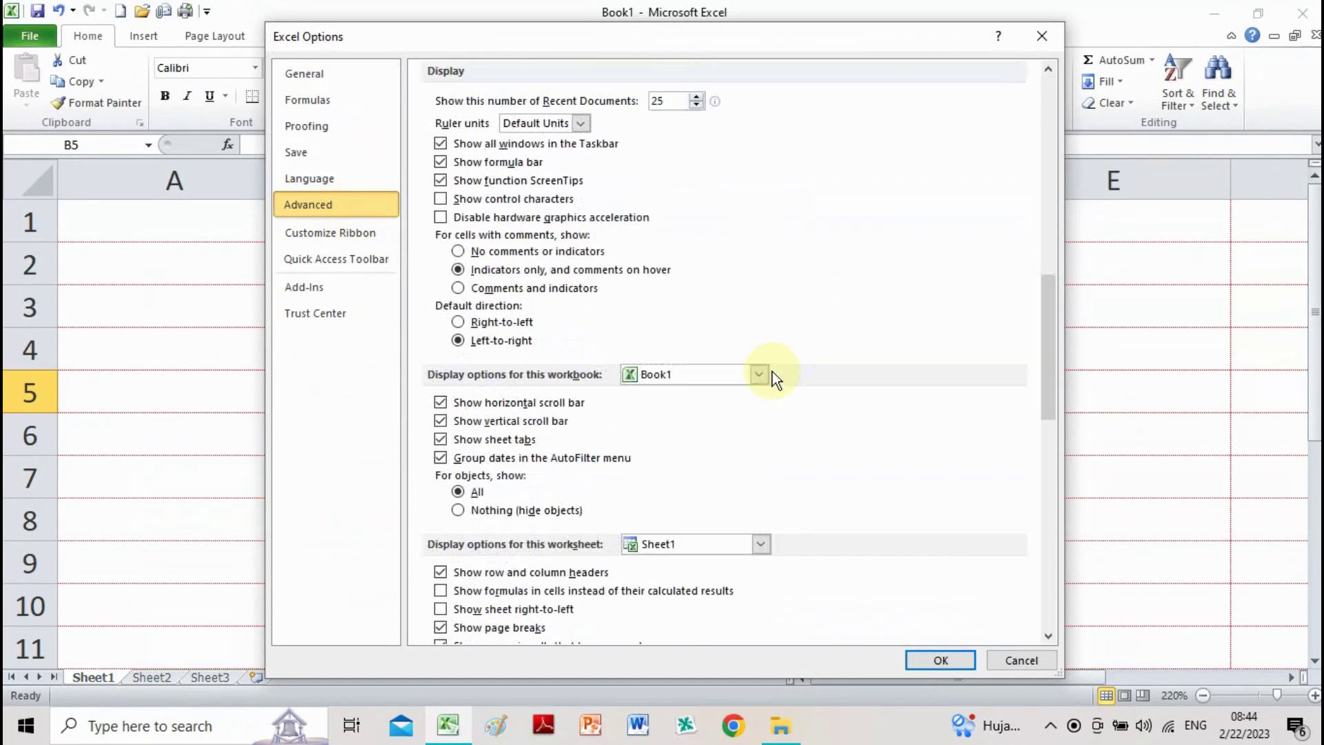
scroll(764, 372, "down", 5)
scroll(765, 371, "down", 5)
scroll(765, 370, "up", 3)
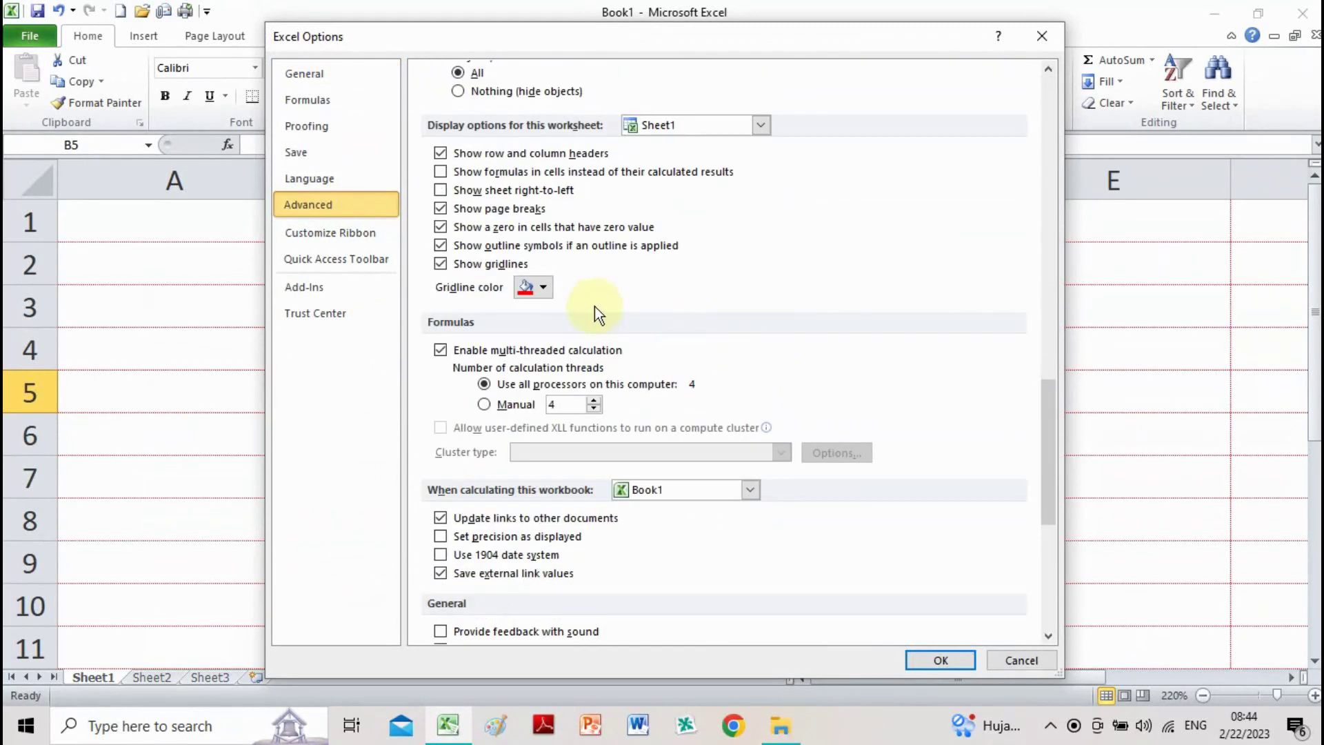
left_click(544, 284)
left_click(549, 316)
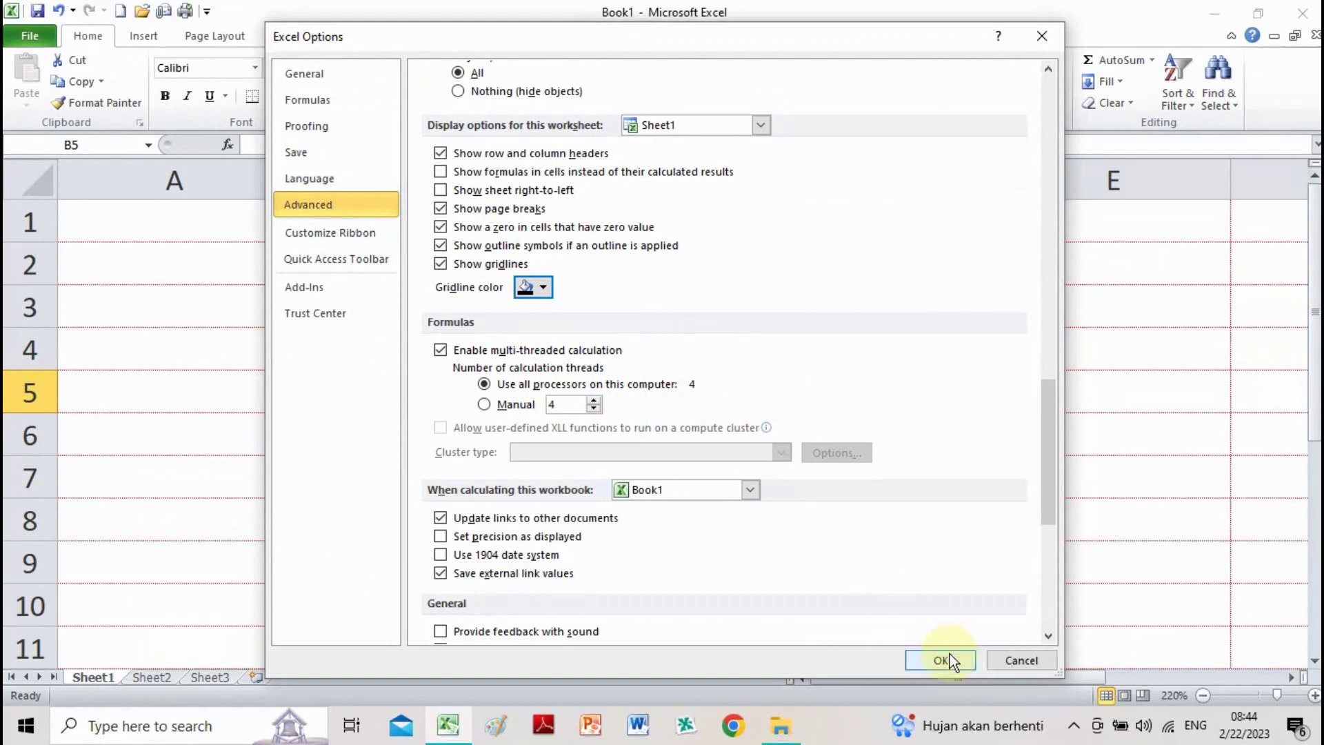
left_click(941, 657)
- Select cells D7, C4 and B4 to check the default gridlines
left_click(813, 488)
left_click(577, 333)
left_click(420, 347)
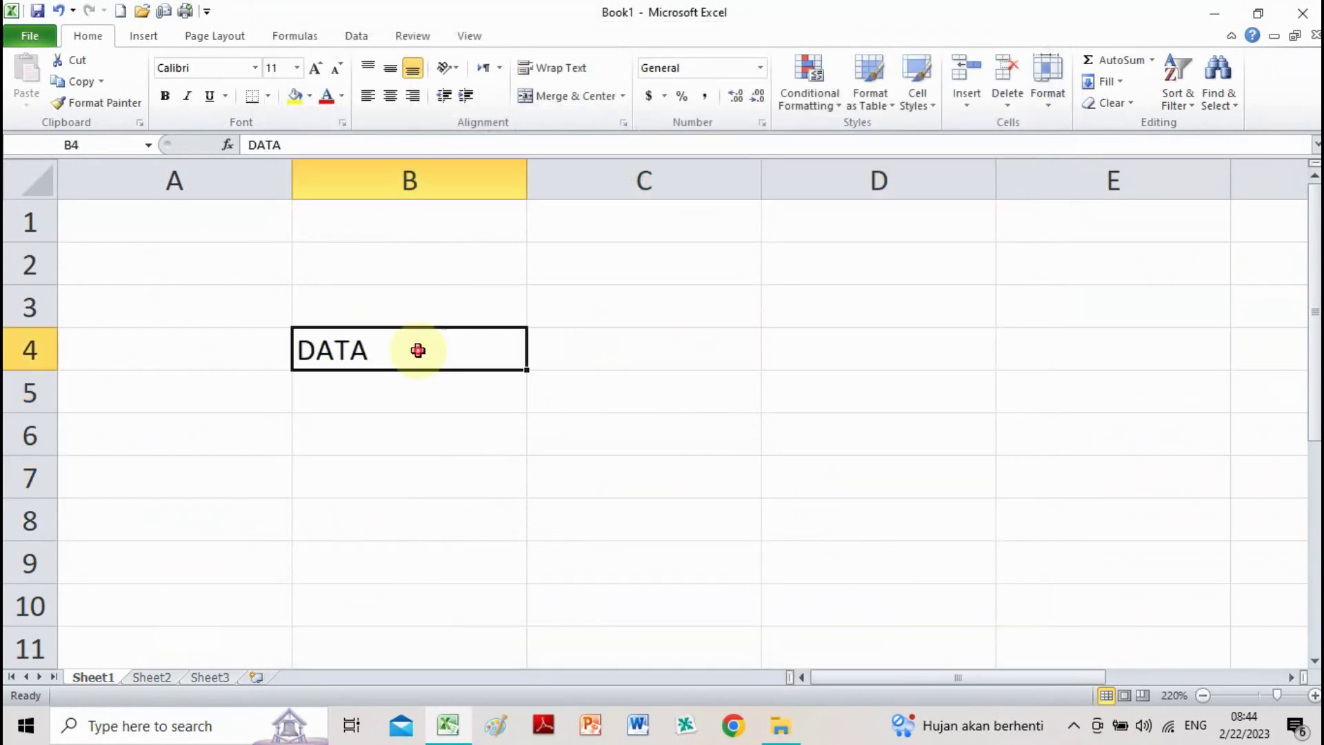
- Select range B4:D6 and cells along row 4, ending on B4
left_click(601, 391)
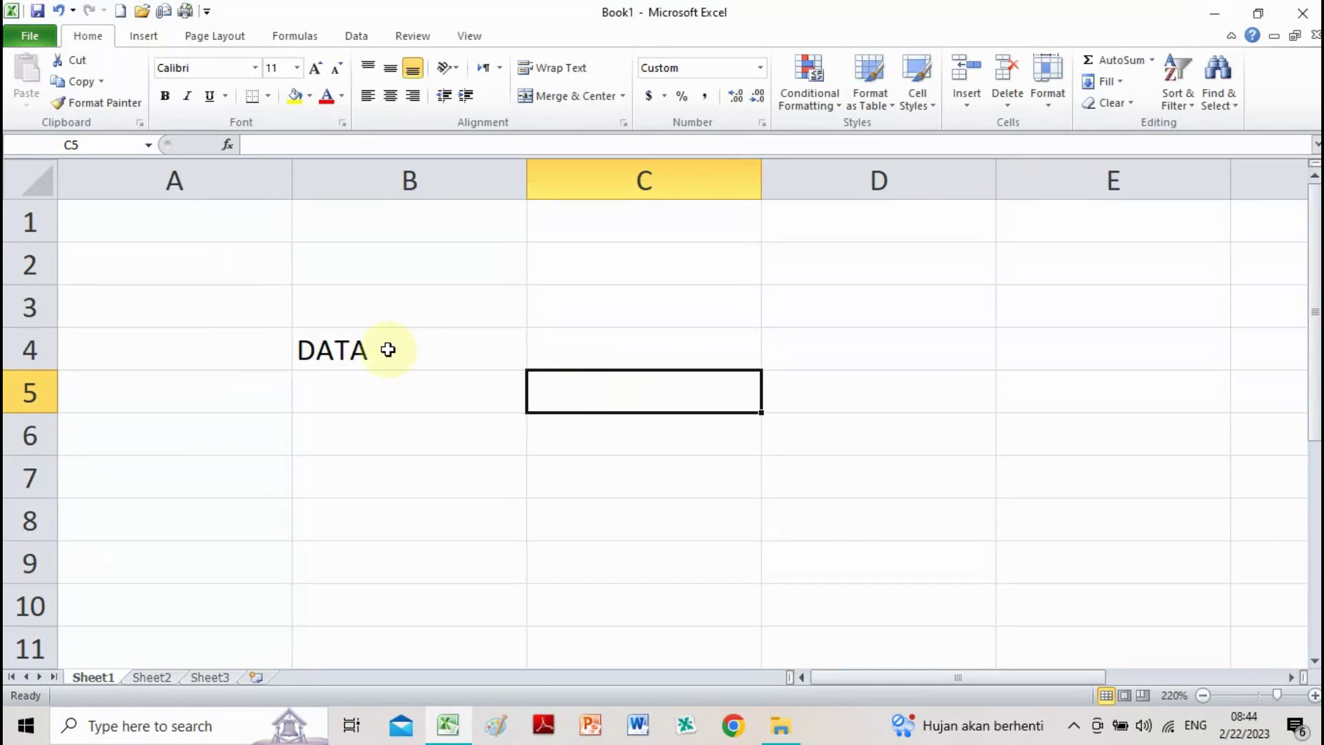
left_click_drag(388, 350, 837, 438)
left_click(935, 509)
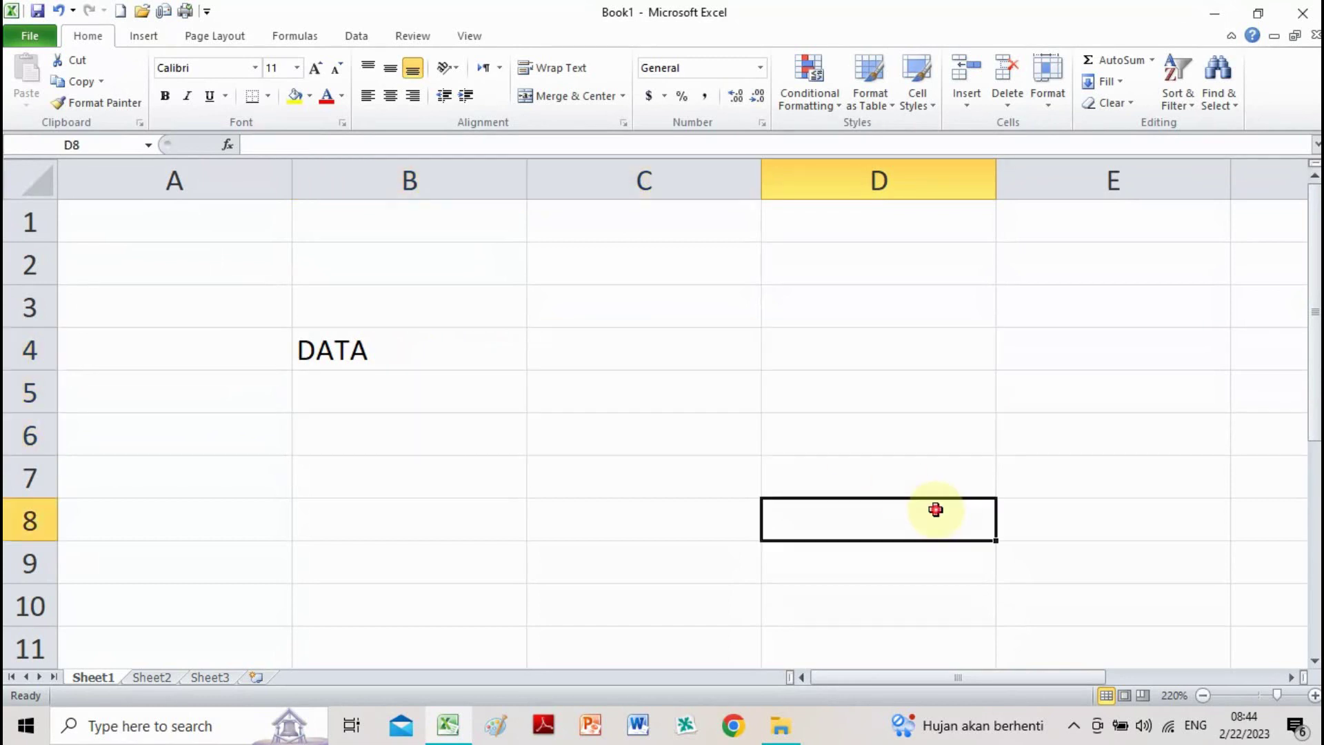
left_click(360, 350)
left_click(555, 350)
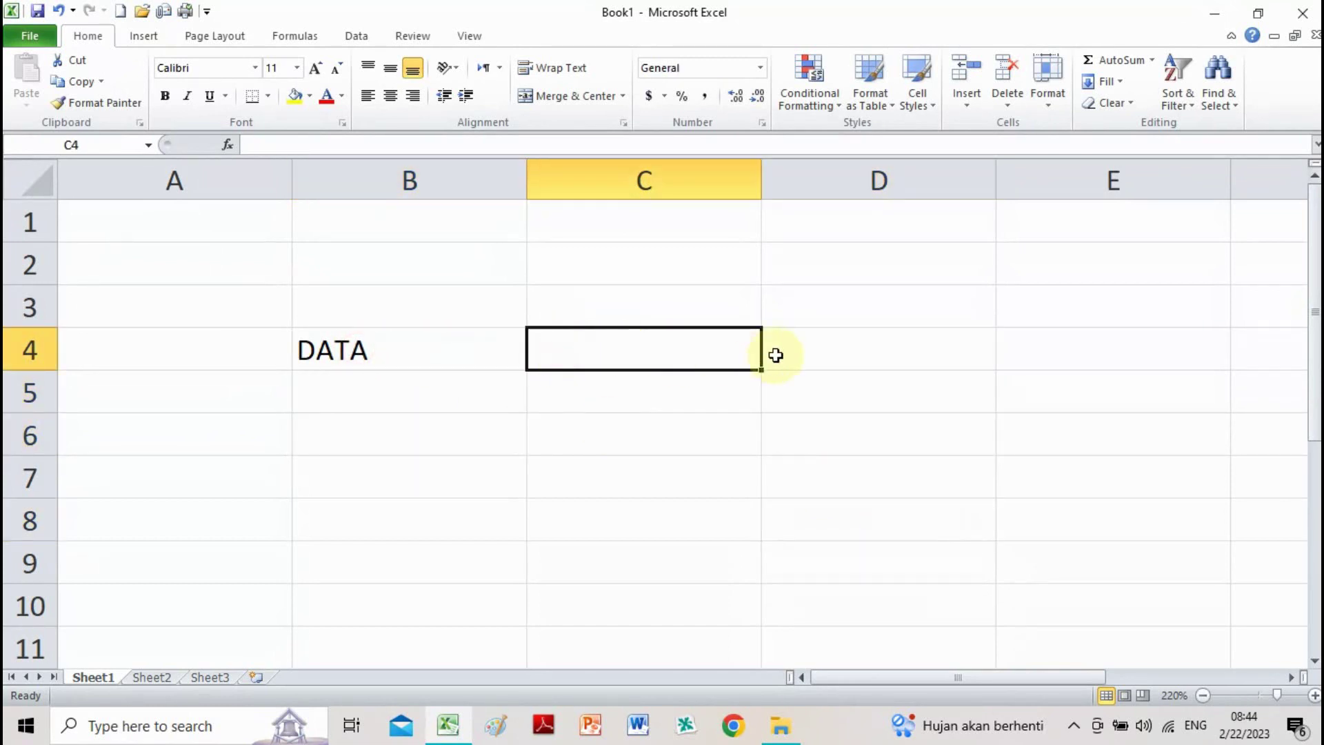
left_click(922, 349)
left_click(898, 400)
left_click(334, 353)
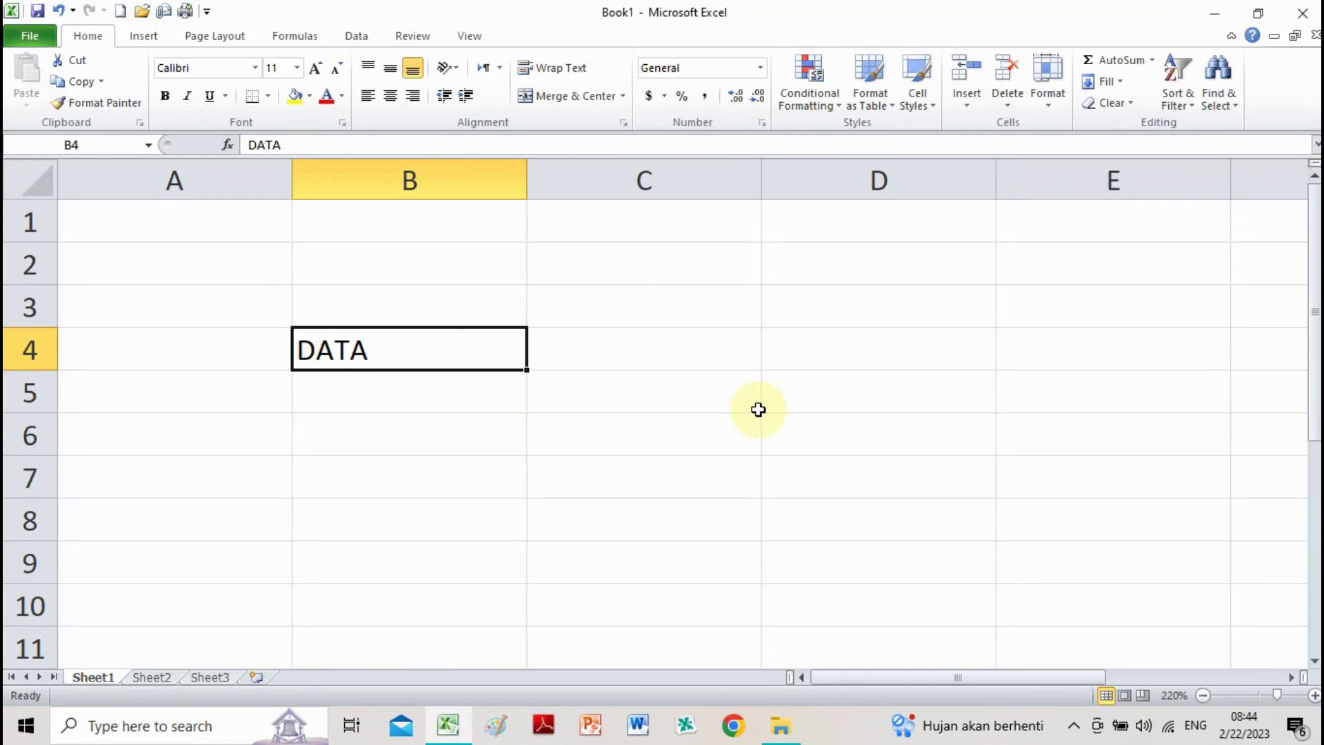
- Enter the headers BULAN, TOKO and KANTIN in B4 to D4
type("BULAN")
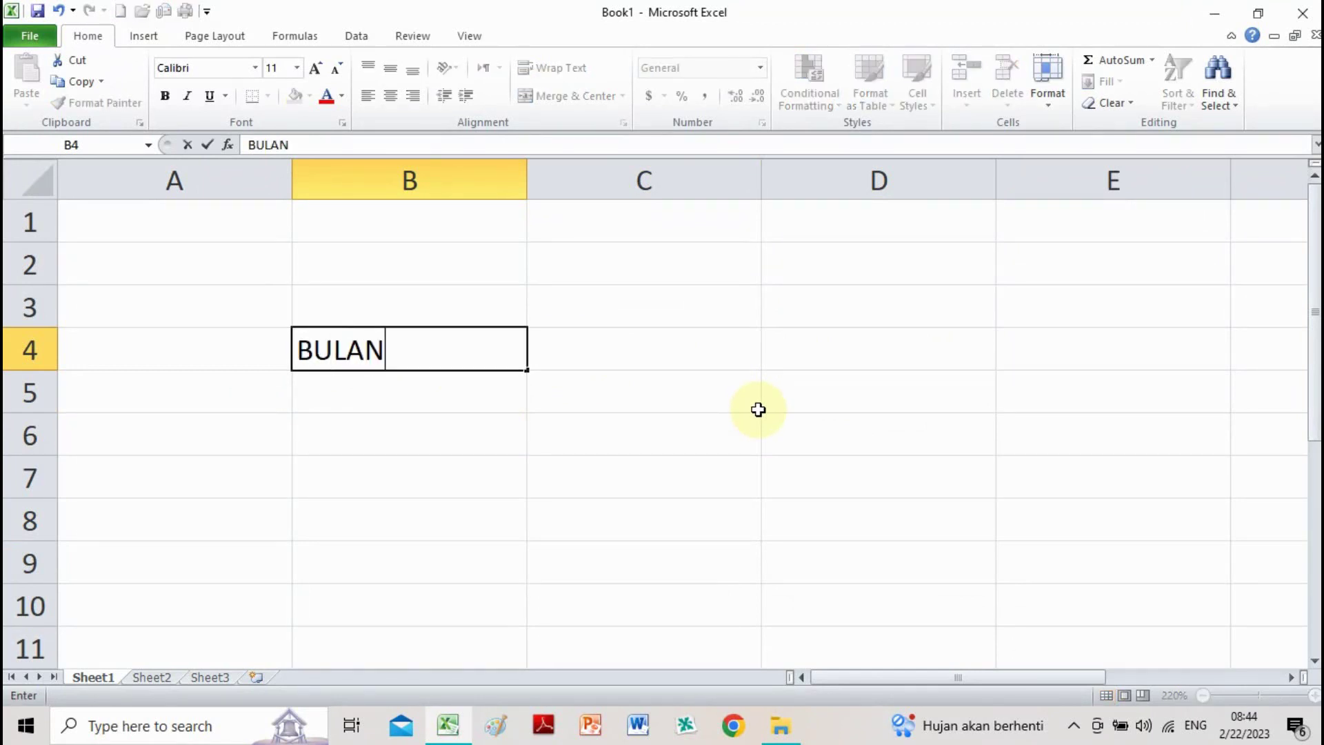
key("Tab")
type("T")
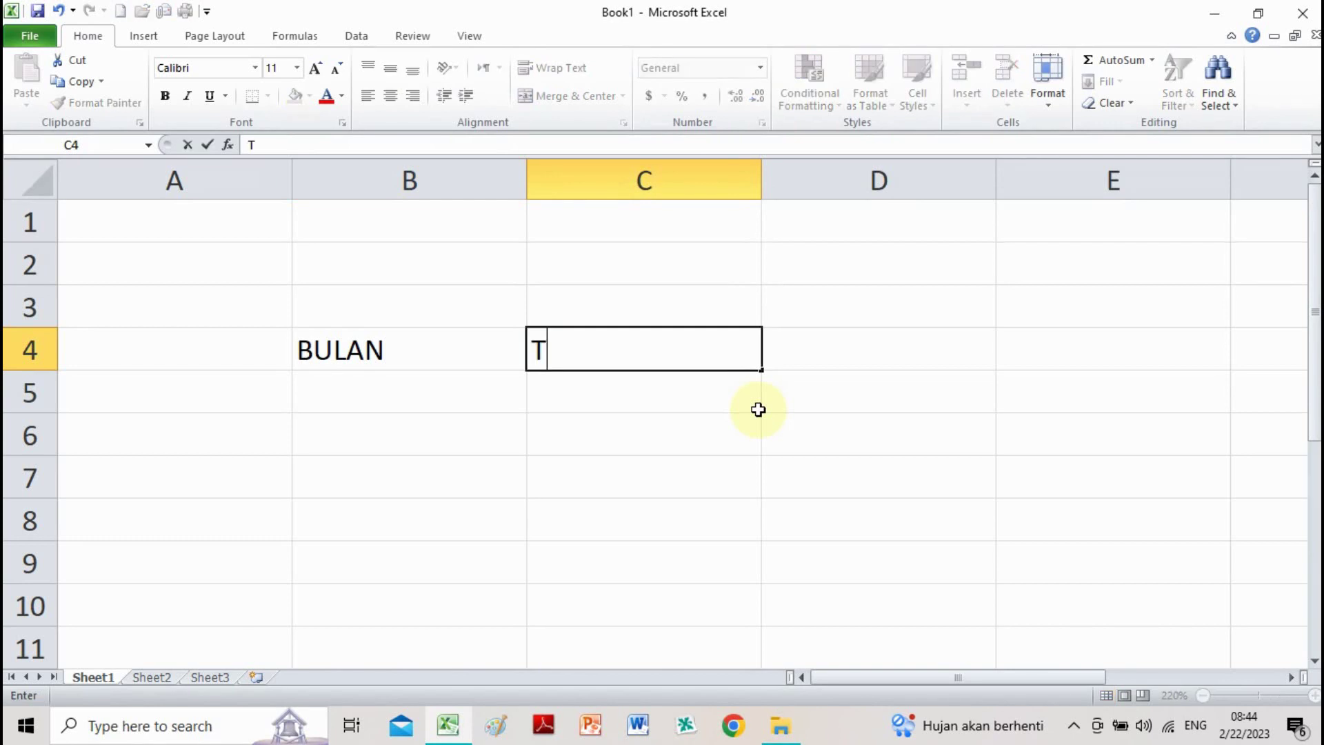
type("OKO")
key("Tab")
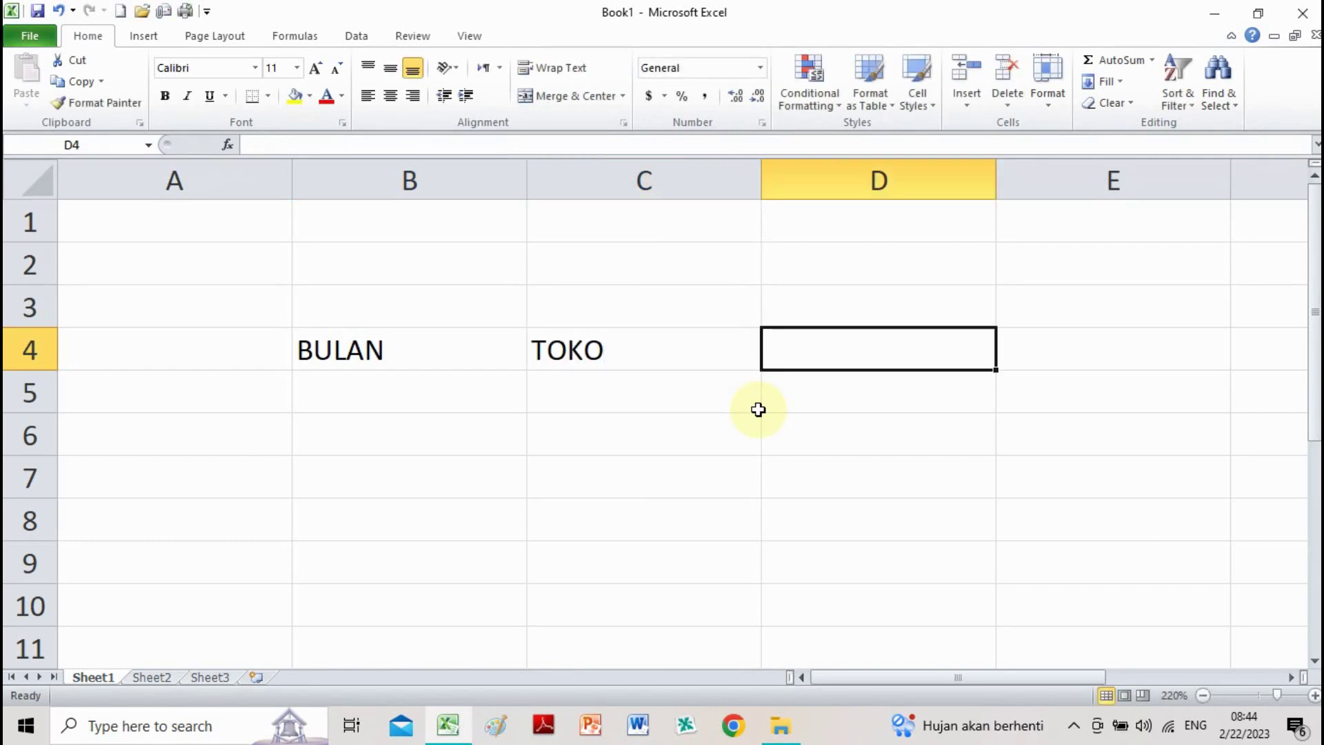
type("KANTIN")
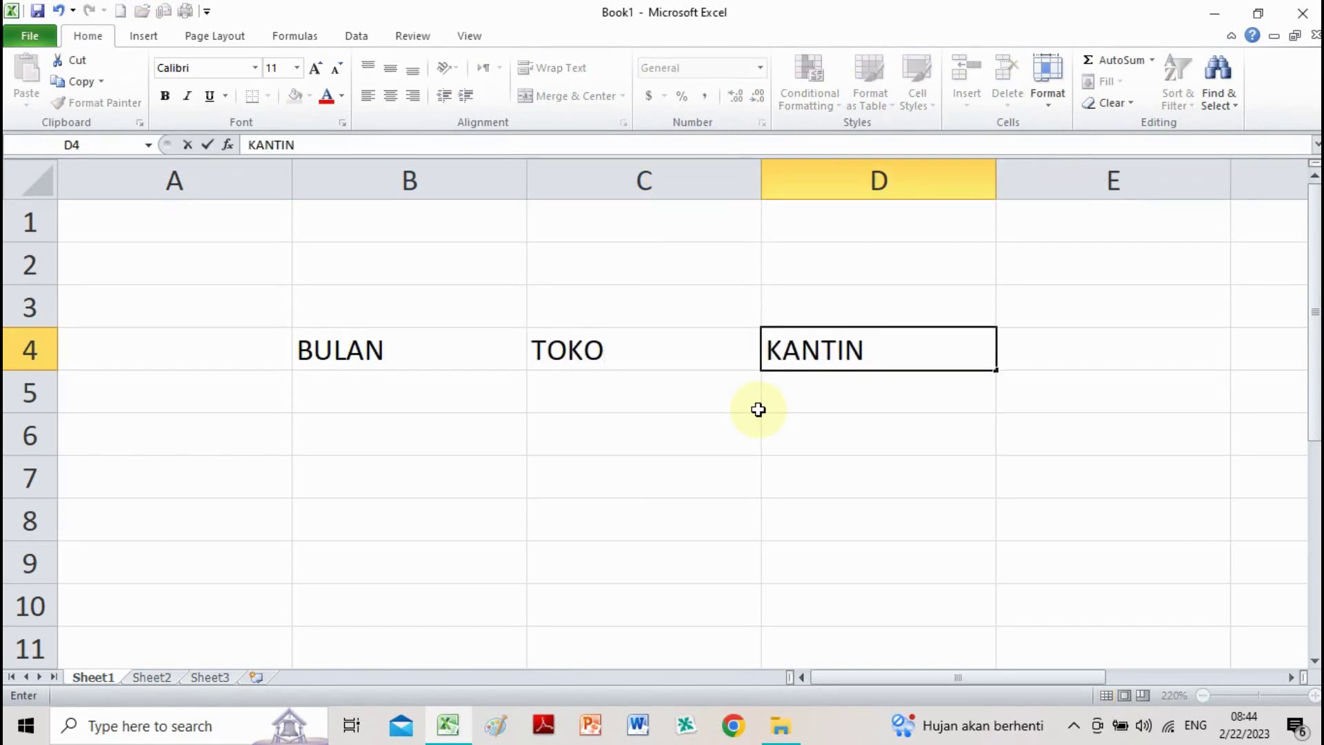
key("Return")
- Enter Januari in cell B5, correcting the mistyped letters
left_click(758, 409)
key("Left")
type("JANUA")
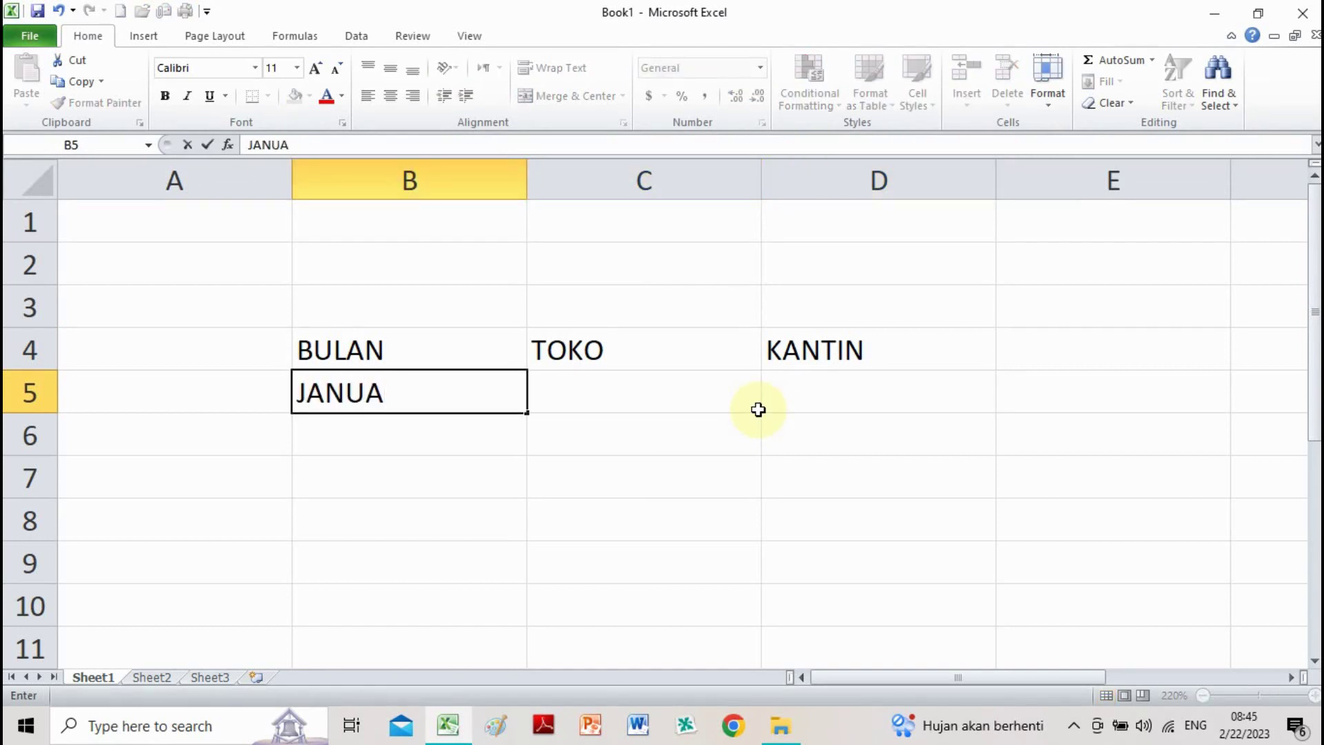
key("BackSpace")
key("BackSpace")
key("BackSpace")
key("BackSpace")
type("anuari")
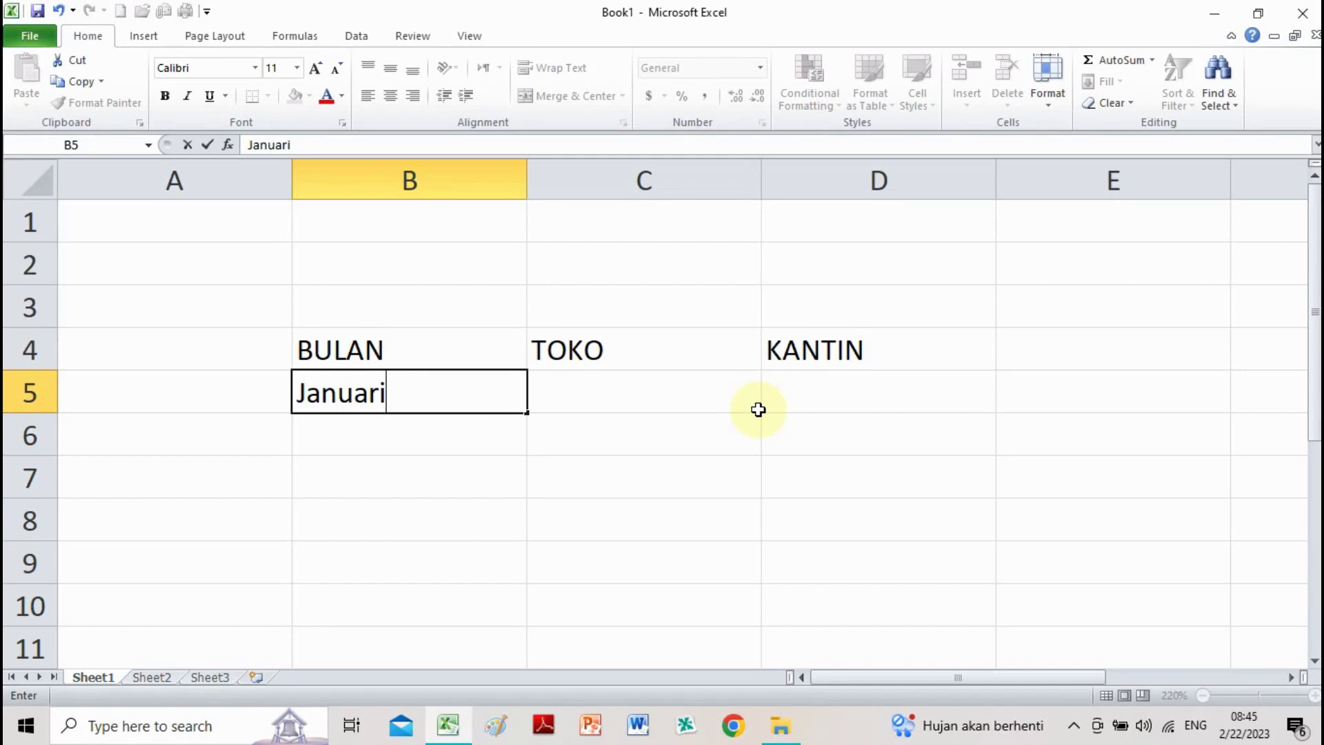
key("Right")
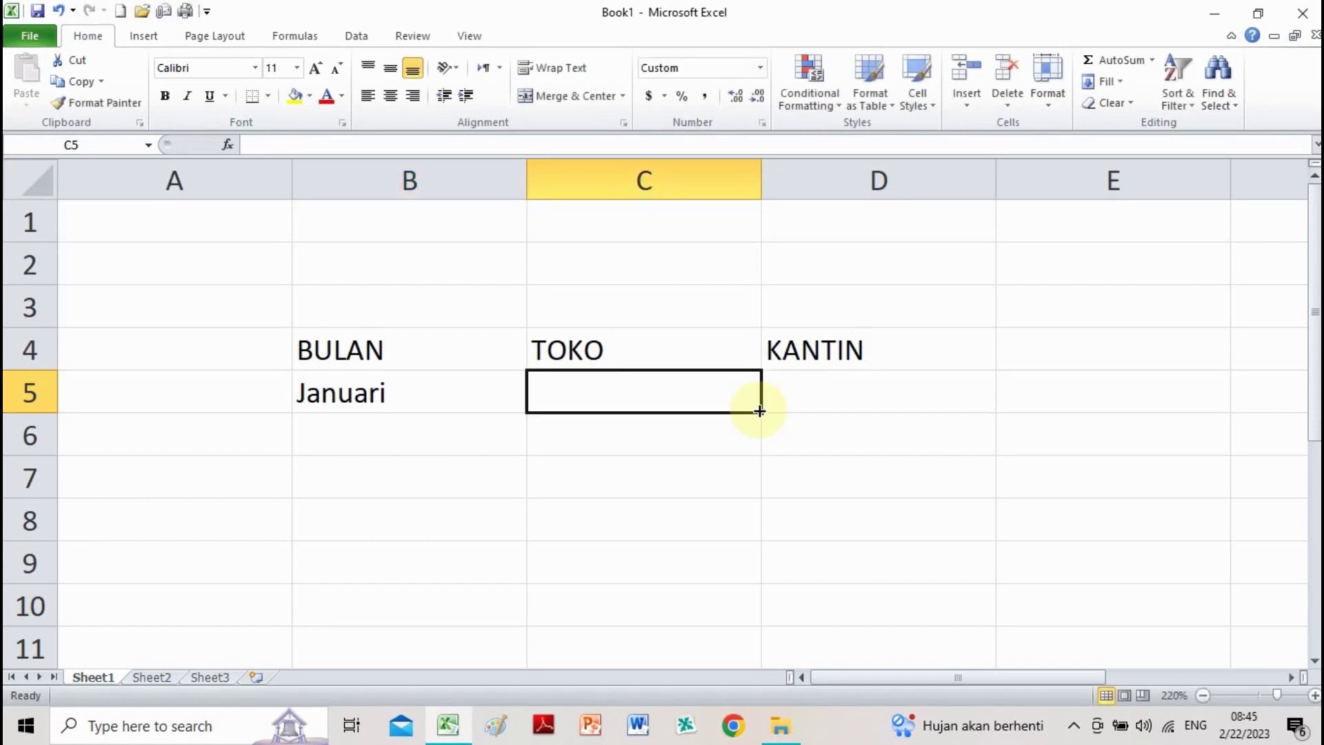
- Enter 400 in C5 twice, then start retyping it as 200 after it displays as a time
type("4000000")
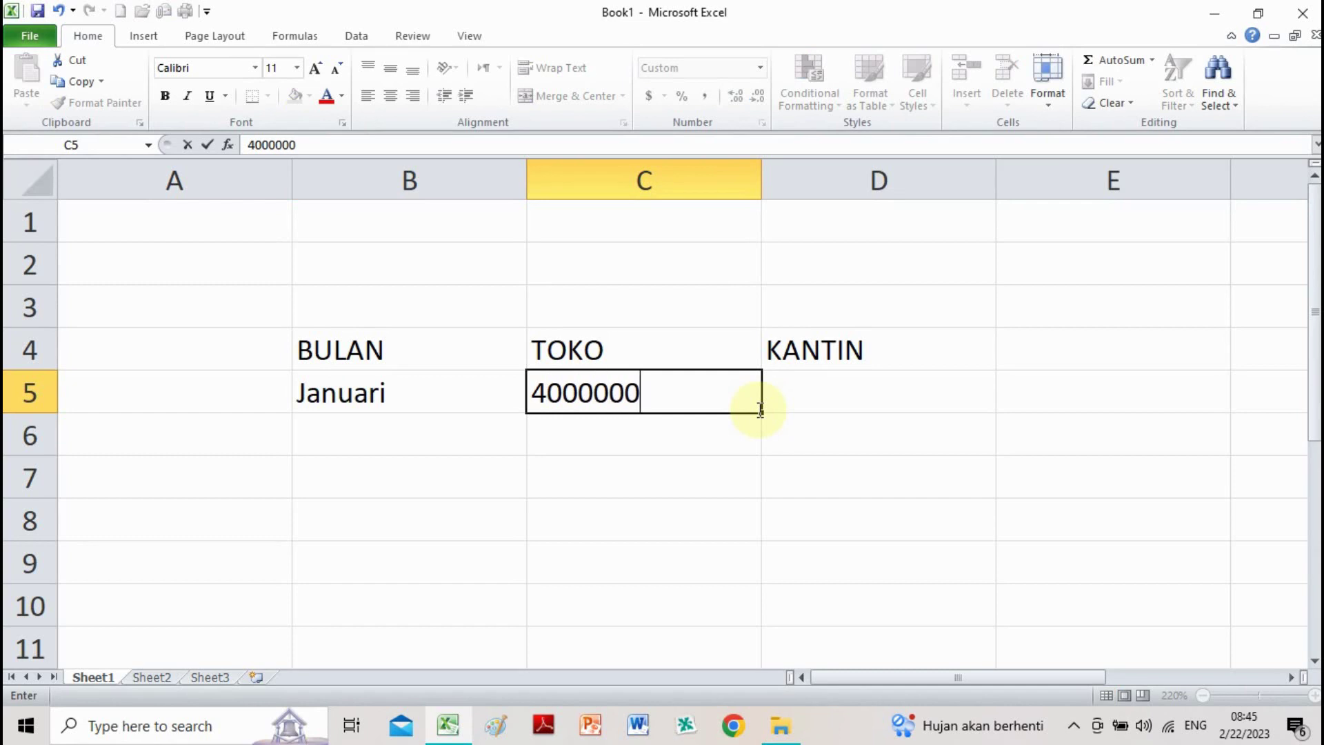
key("Right")
left_click(759, 411)
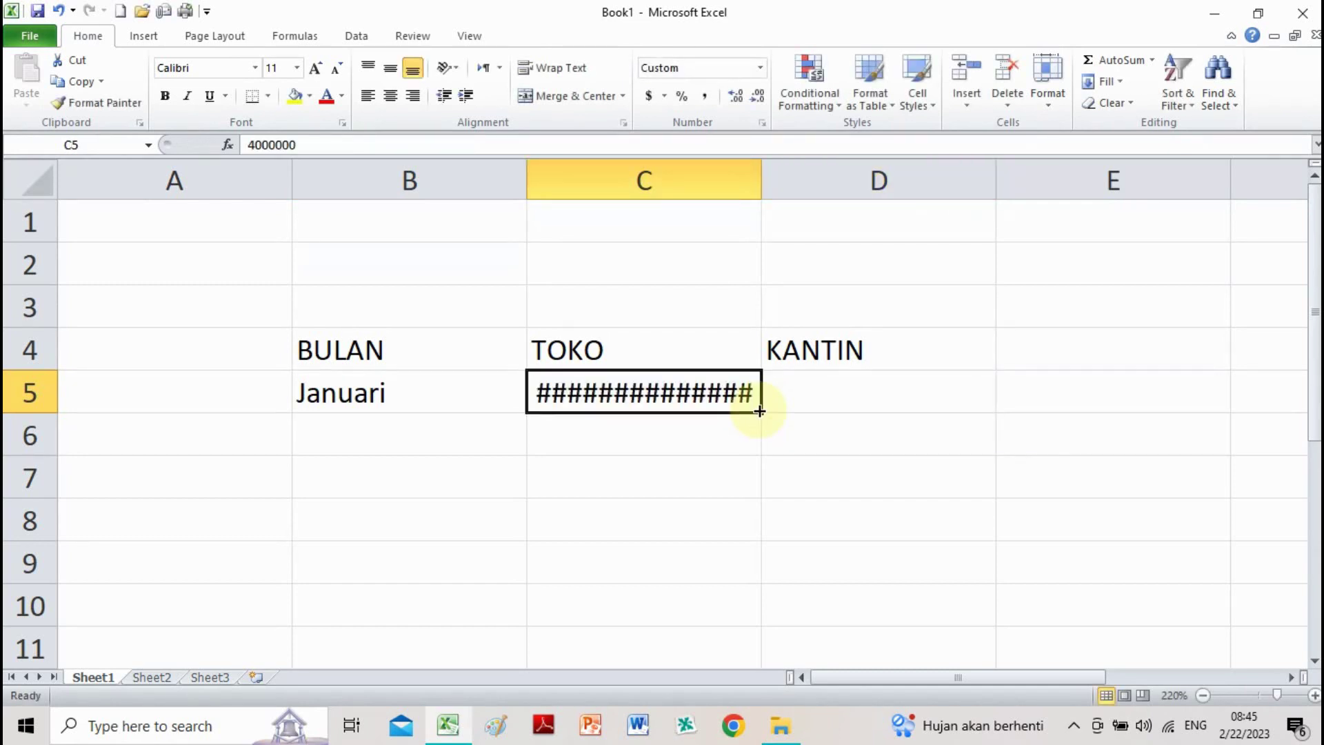
type("400")
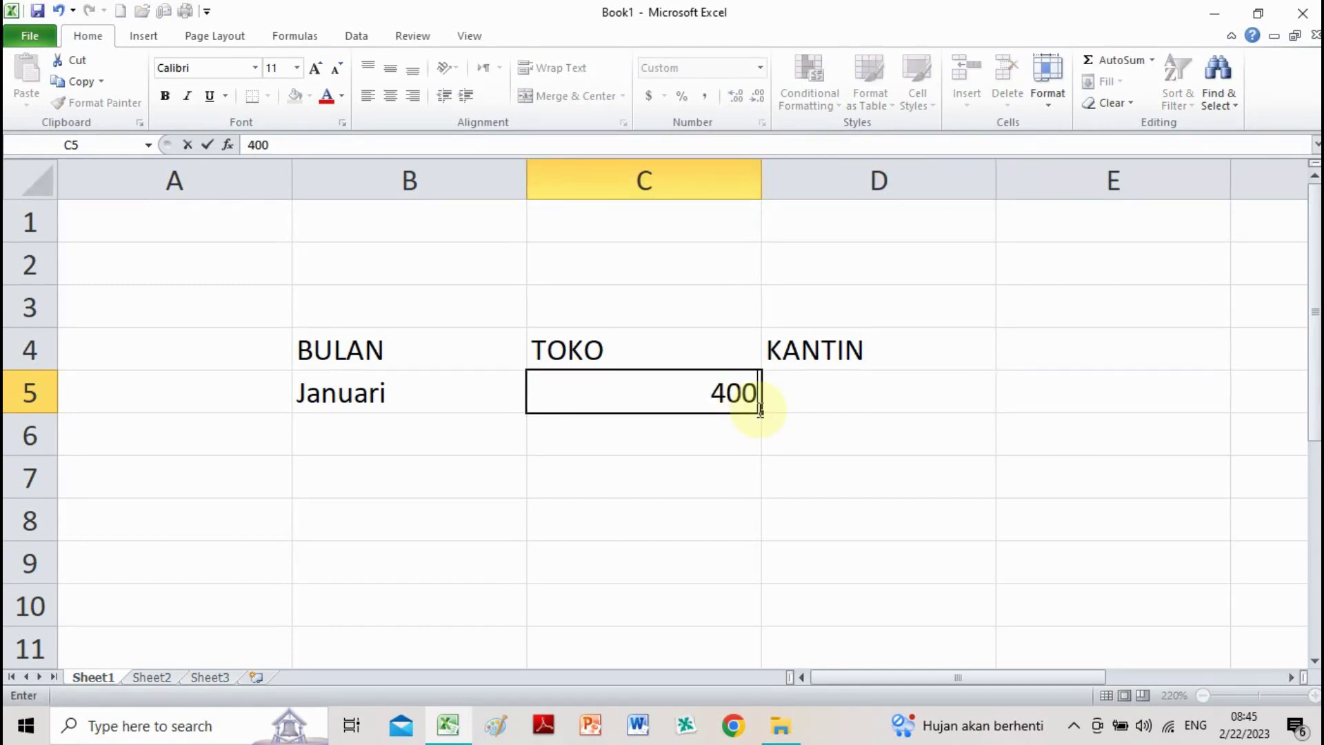
key("Return")
left_click(759, 407)
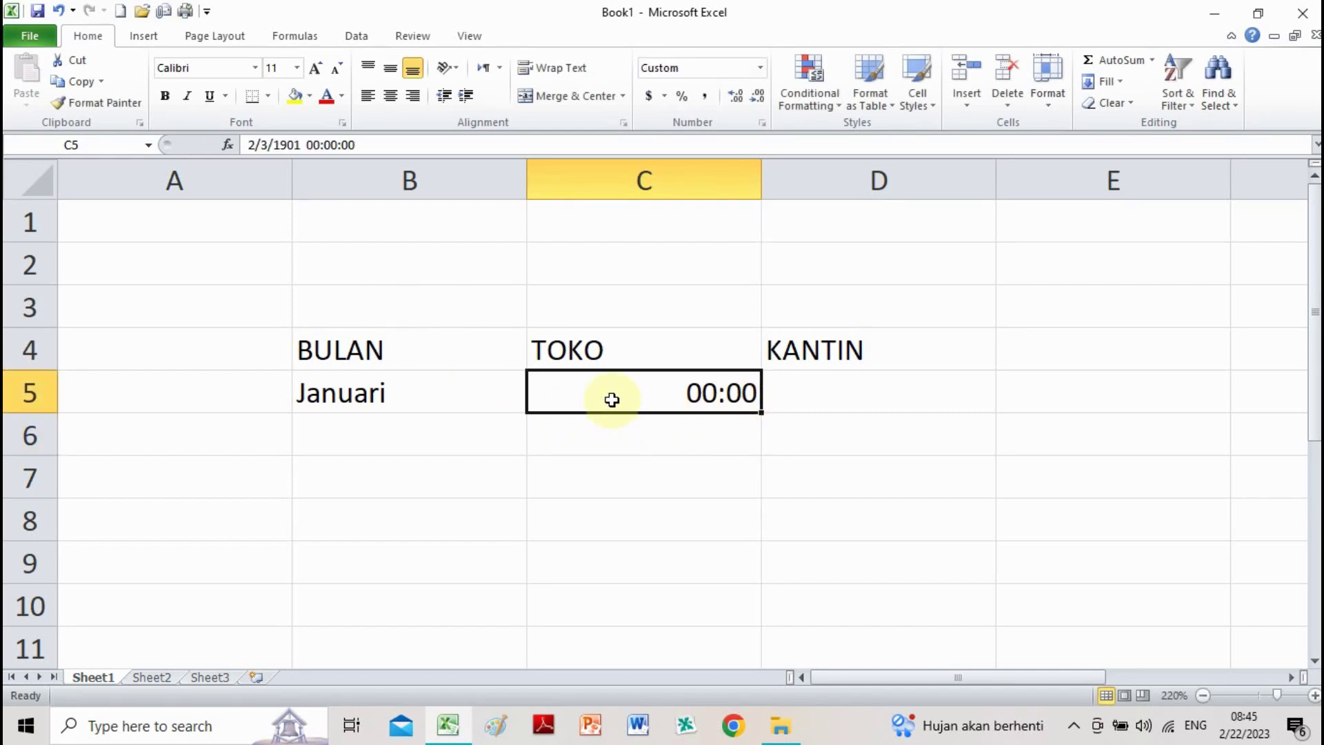
type("2")
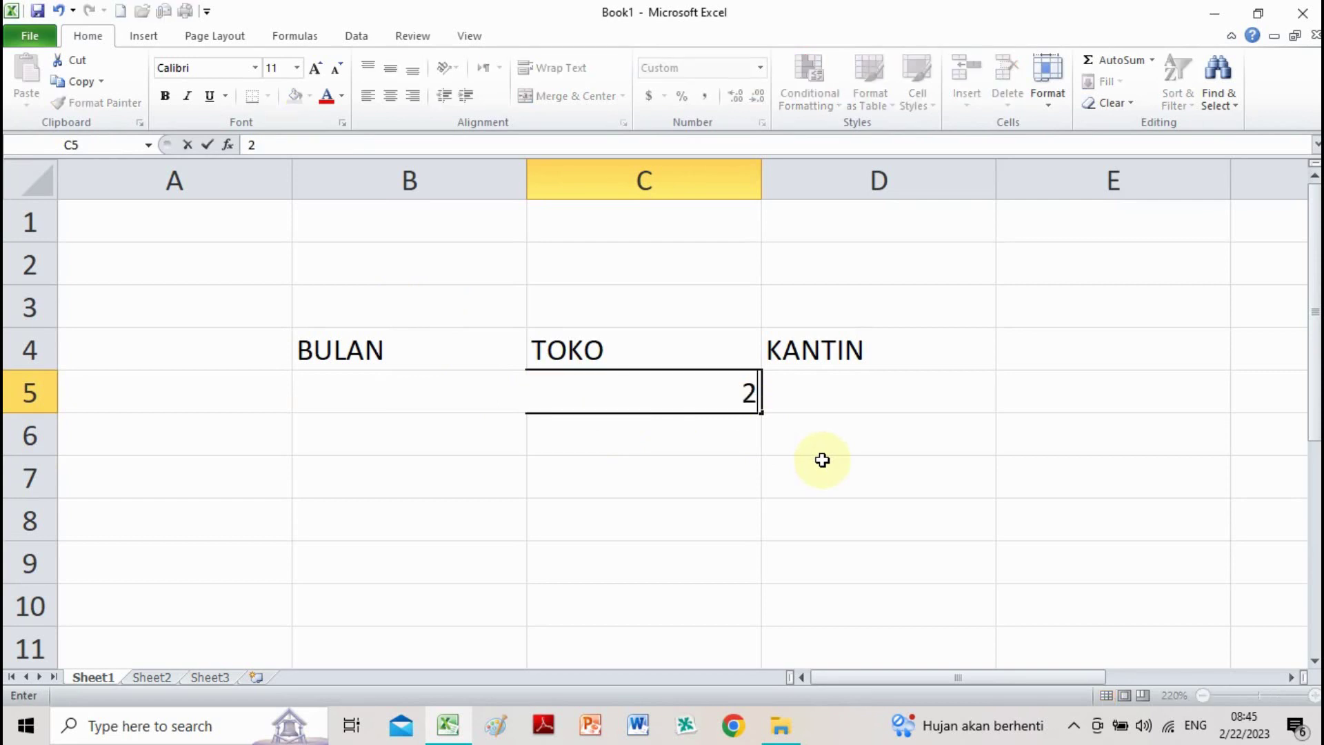
type("00:00")
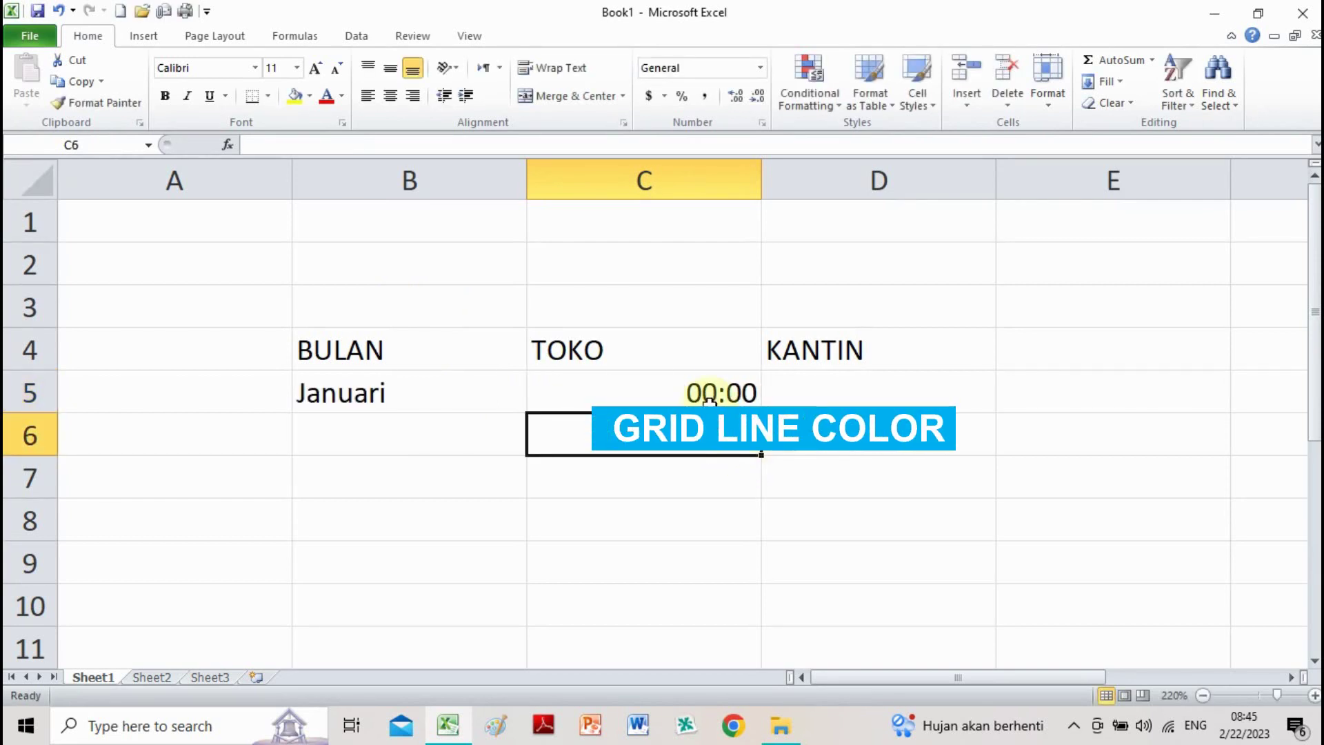
- Format C5 as Number with a 1000 separator and 0 decimal places
left_click(706, 398)
right_click(703, 388)
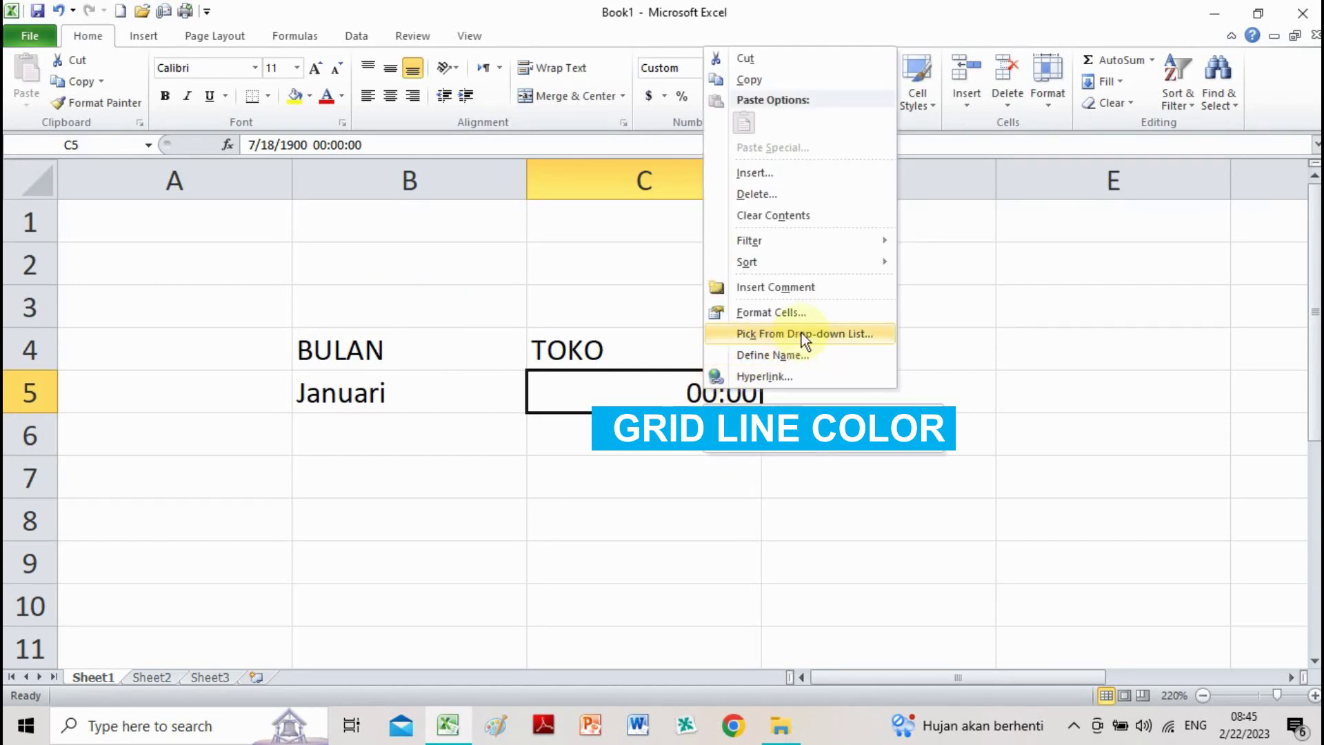
left_click(805, 311)
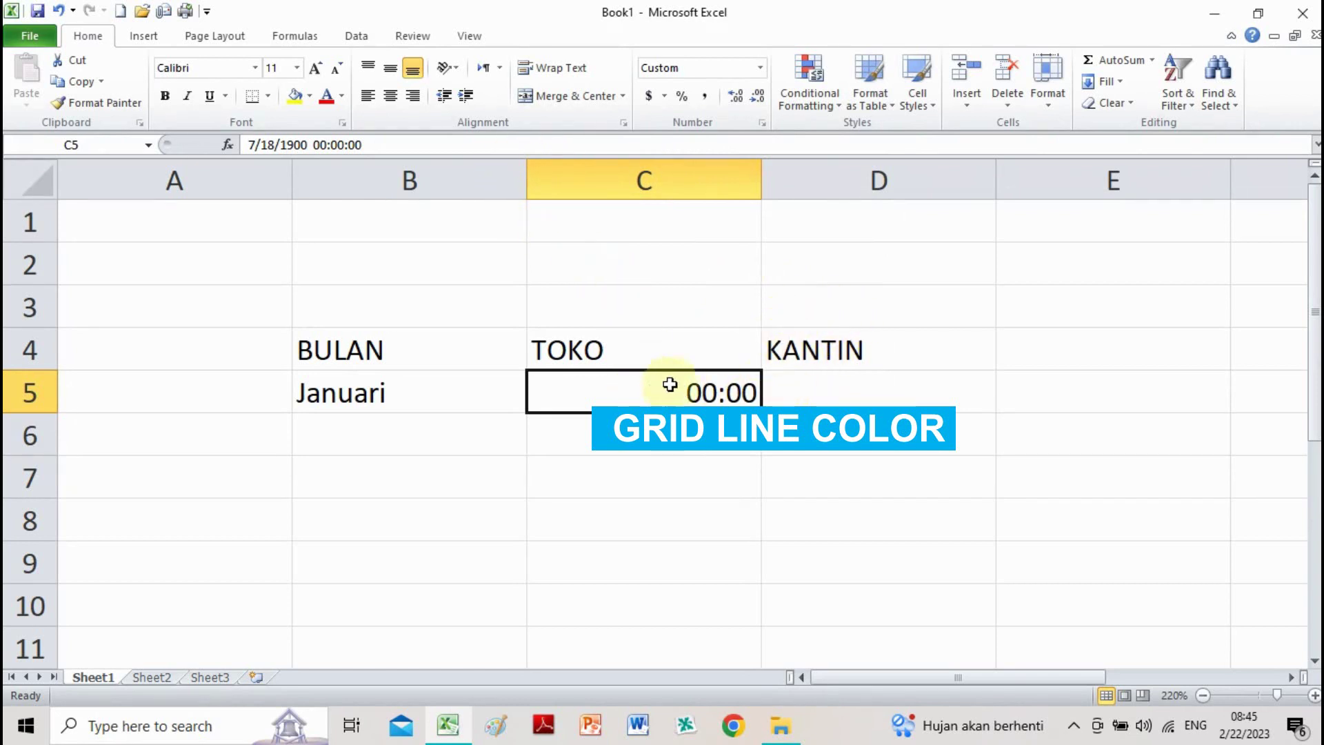
key("ctrl+1")
left_click(597, 162)
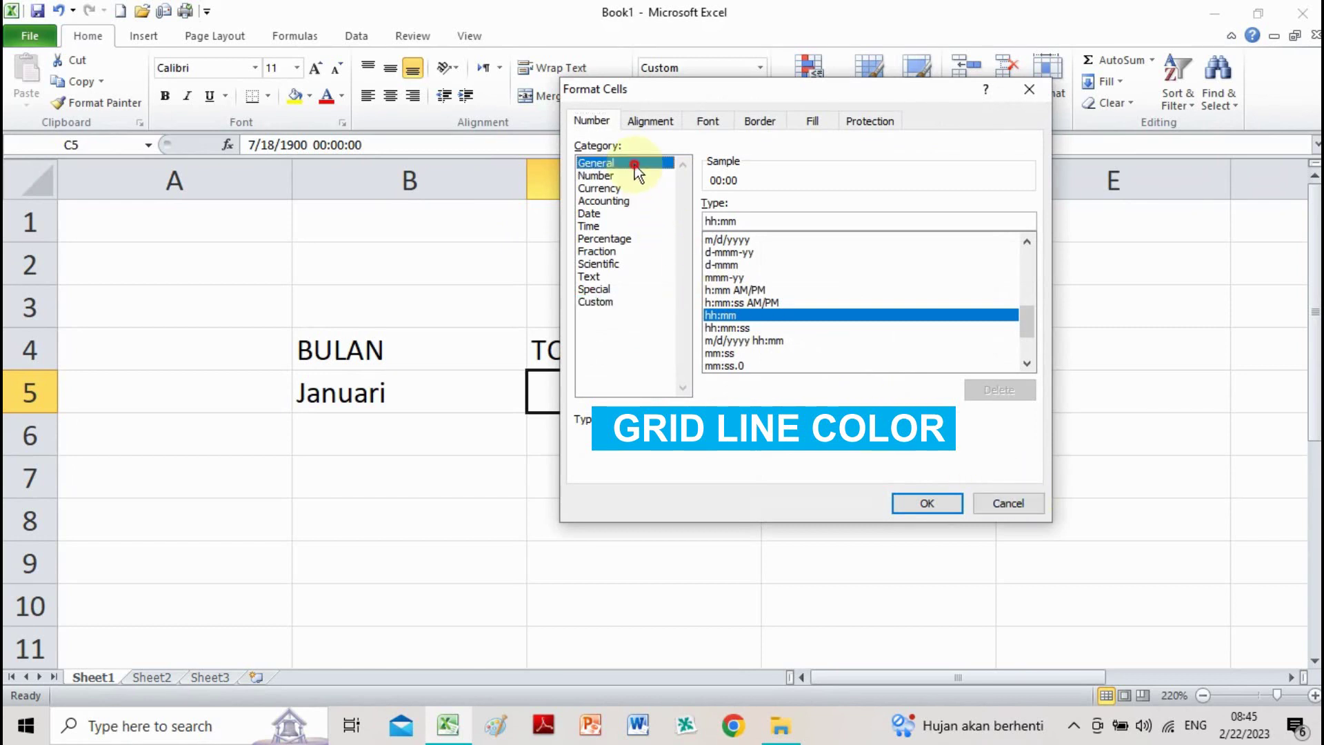
left_click(632, 176)
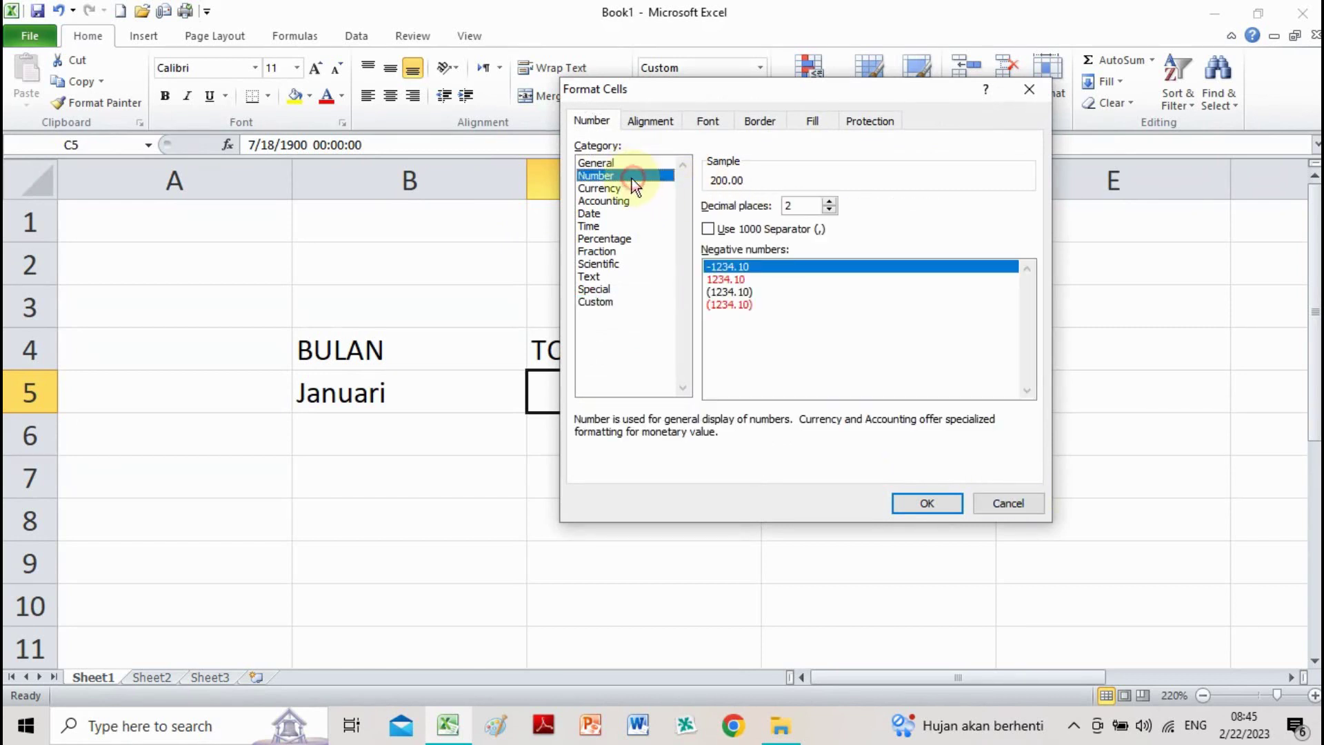
left_click(714, 227)
left_click(829, 210)
left_click(830, 209)
left_click(927, 503)
- Enter 2000 in C5 so it shows 2,000, then select D5
left_click(873, 500)
left_click(715, 407)
type("2000")
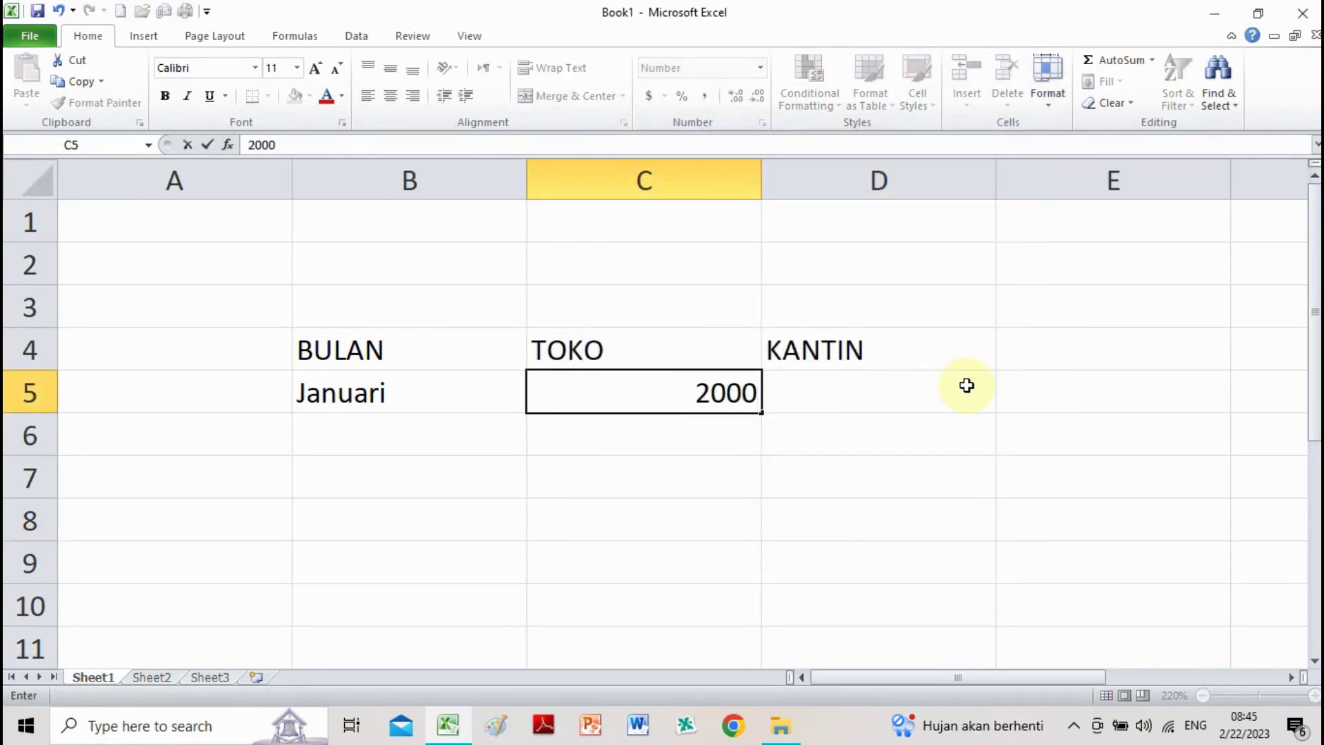
key("Return")
left_click(724, 404)
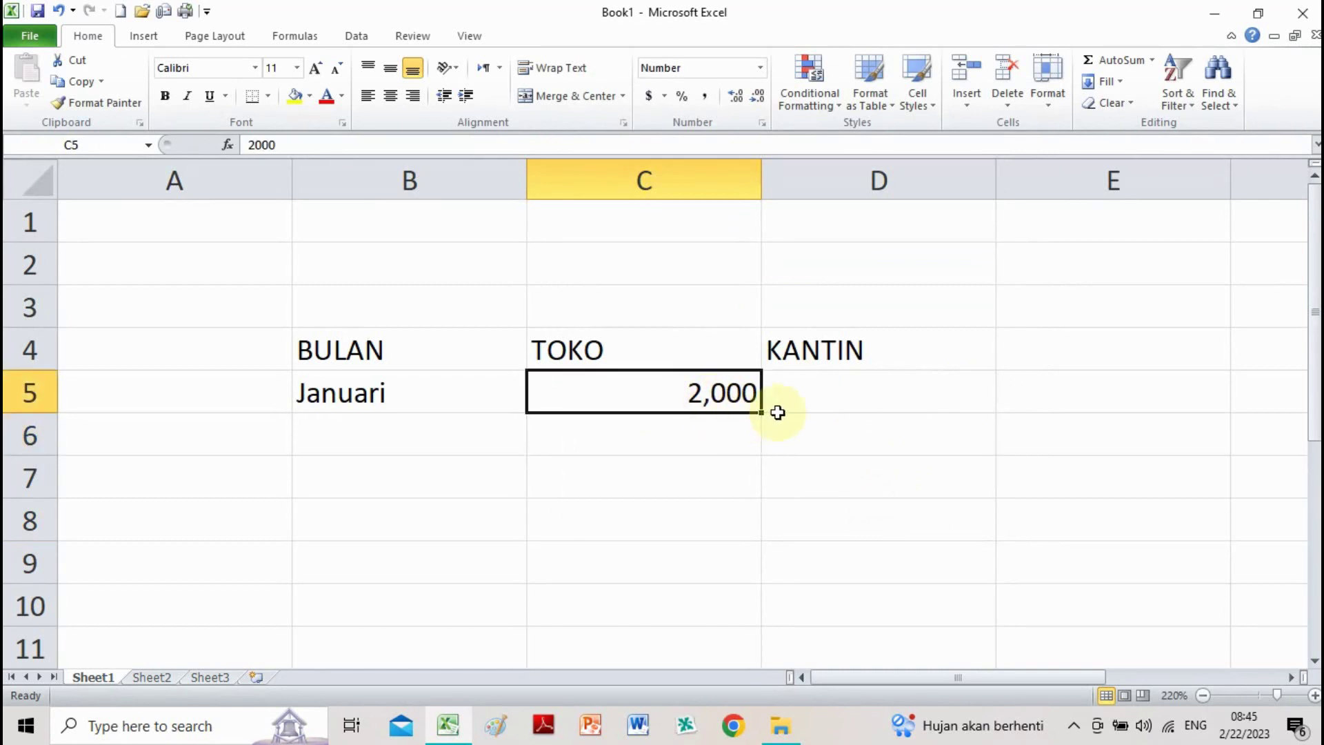
left_click(796, 394)
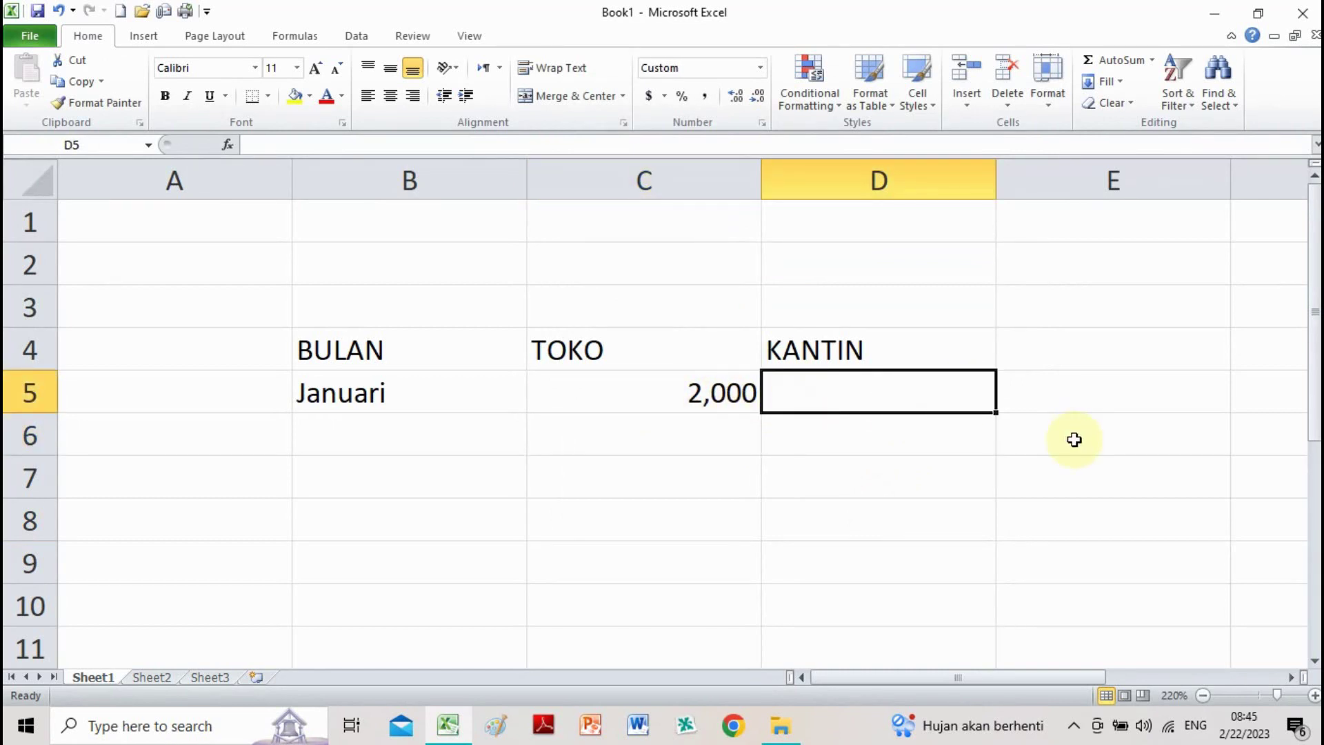
- Enter 4000 in D5 and fill C5's number format across into D5
type("4000")
key("Return")
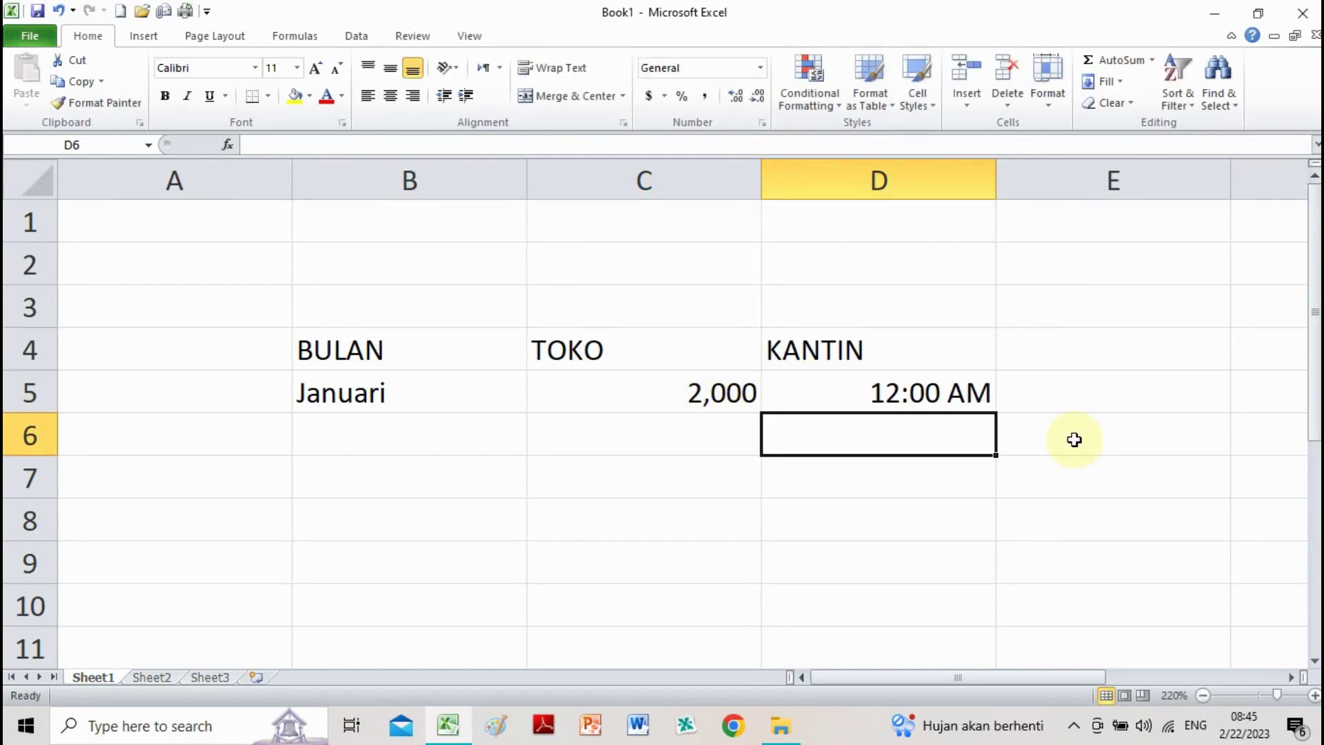
left_click(724, 394)
left_click_drag(765, 412, 924, 414)
left_click(1017, 429)
- Commit 4000 in D5, then check the sheet in print preview and close it
left_click(937, 384)
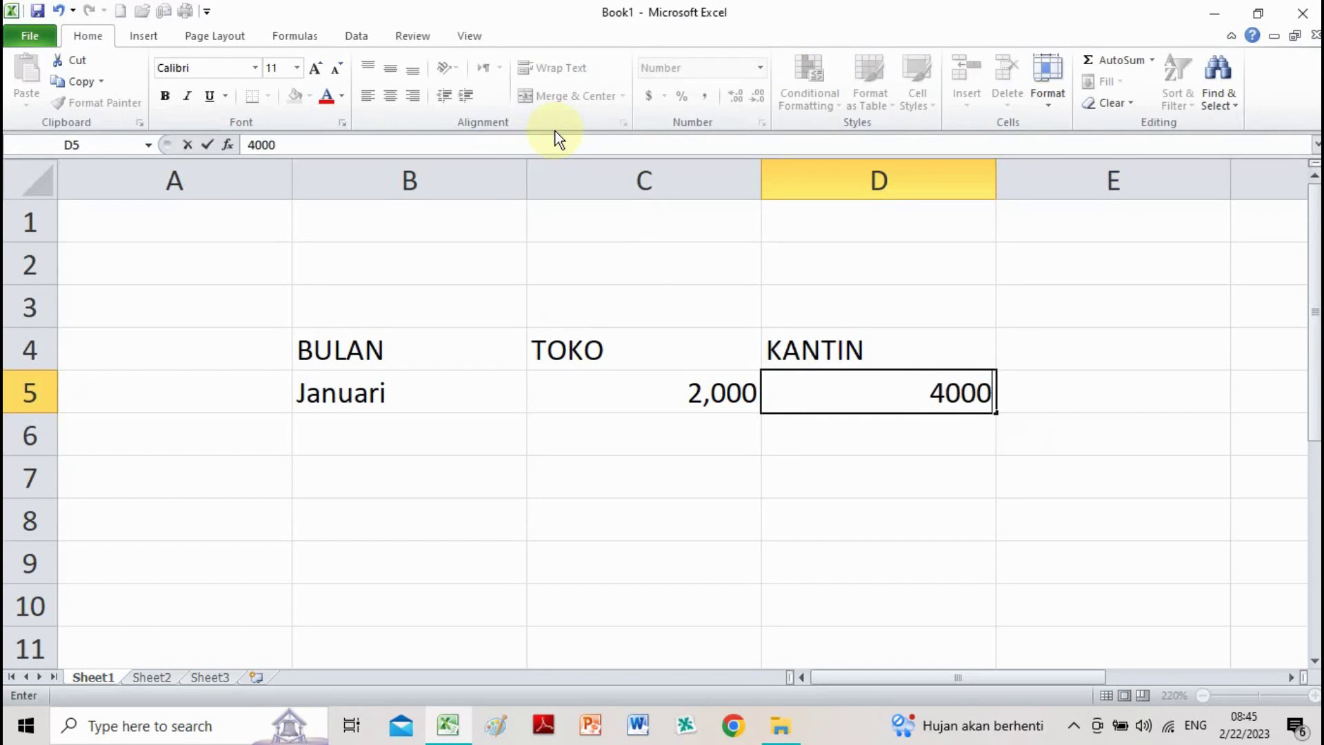
key("Return")
left_click(952, 523)
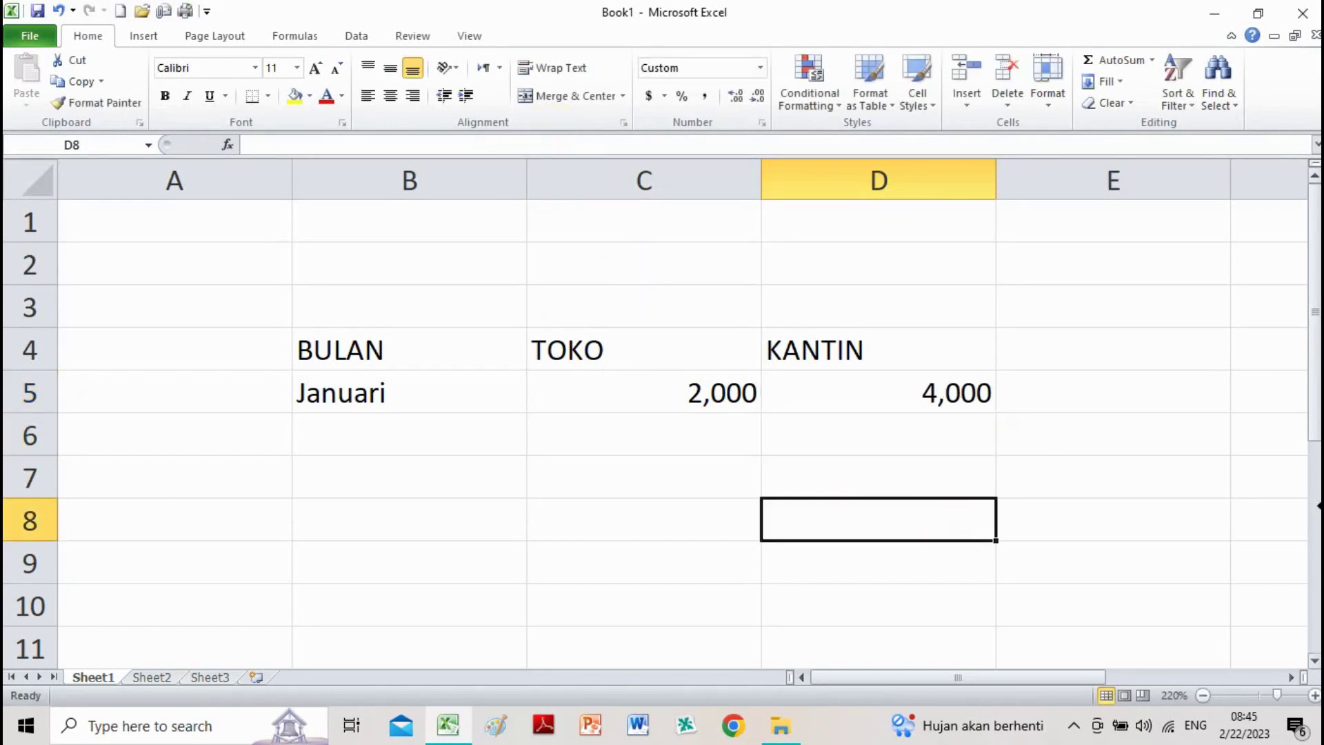
key("ctrl+p")
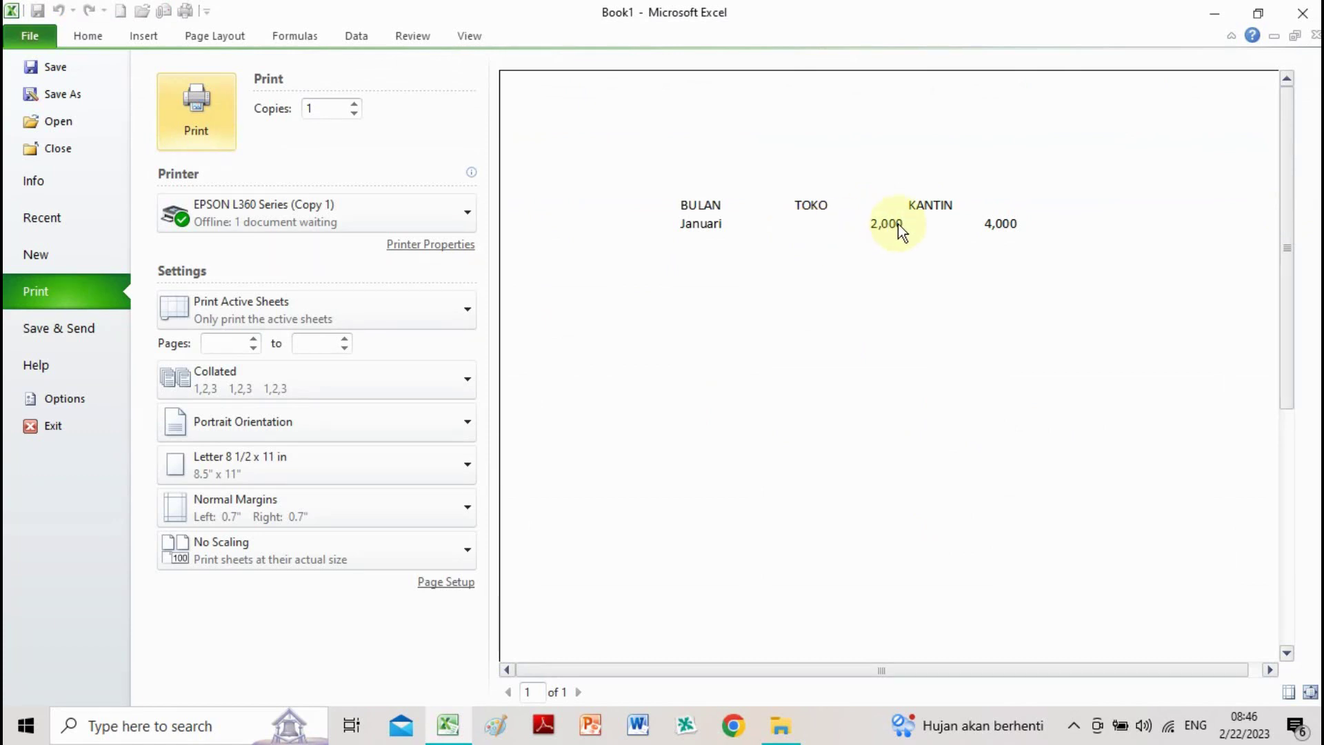
key("Escape")
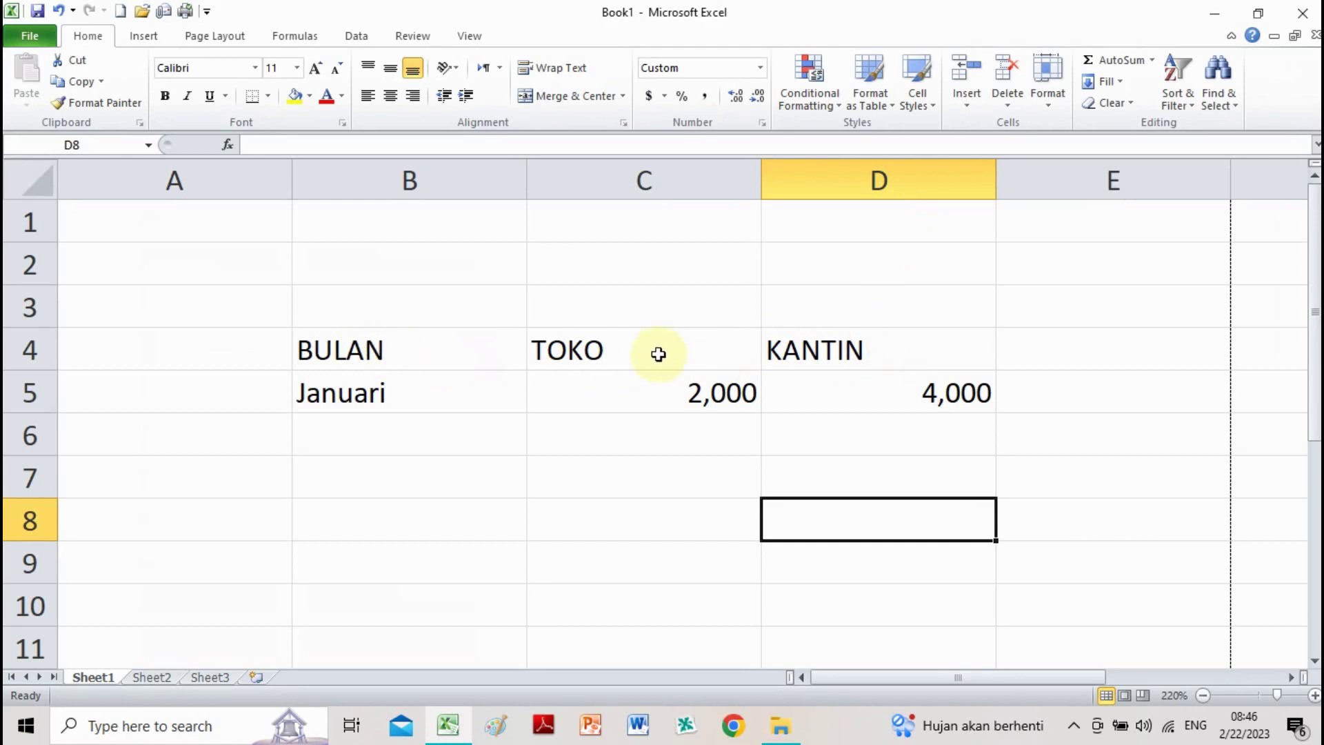
- Apply All Borders to the BULAN to KANTIN table
mouse_move(417, 348)
left_mouse_down()
mouse_move(897, 337)
mouse_move(900, 384)
left_mouse_up()
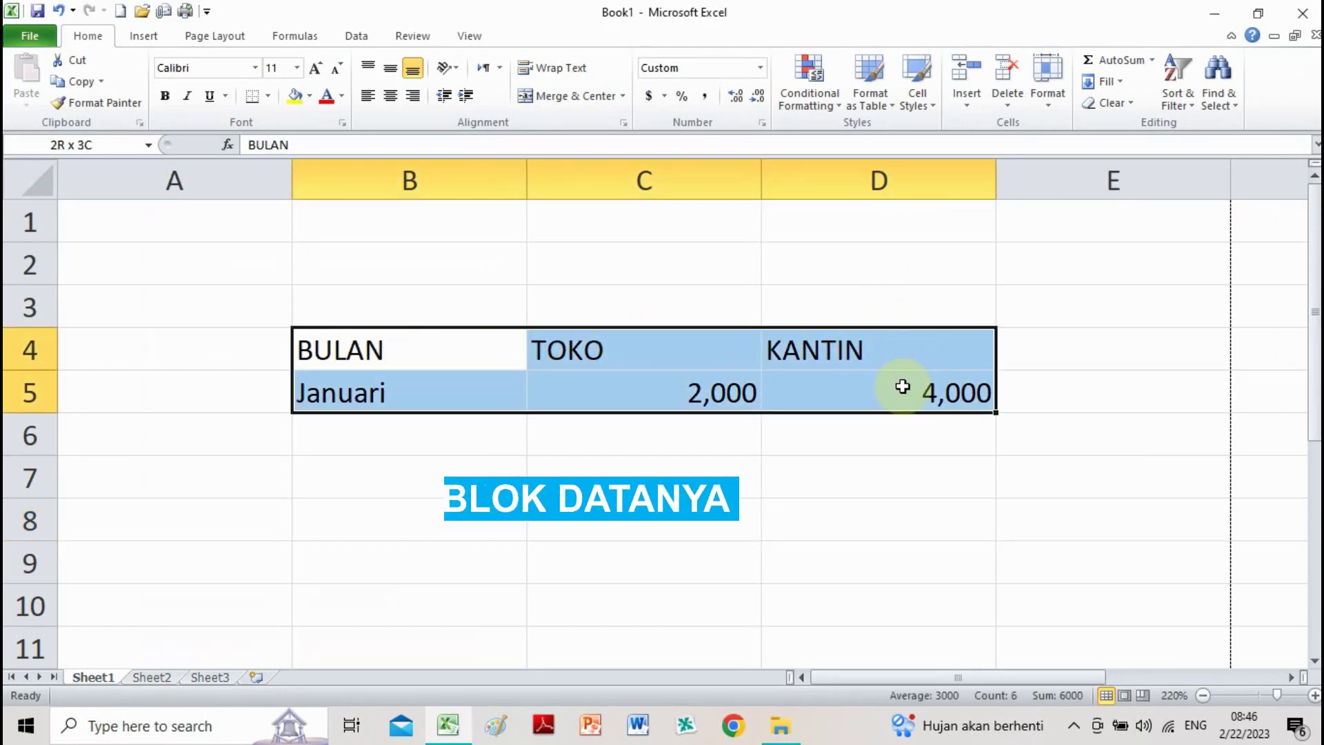
left_click(269, 100)
left_click(302, 250)
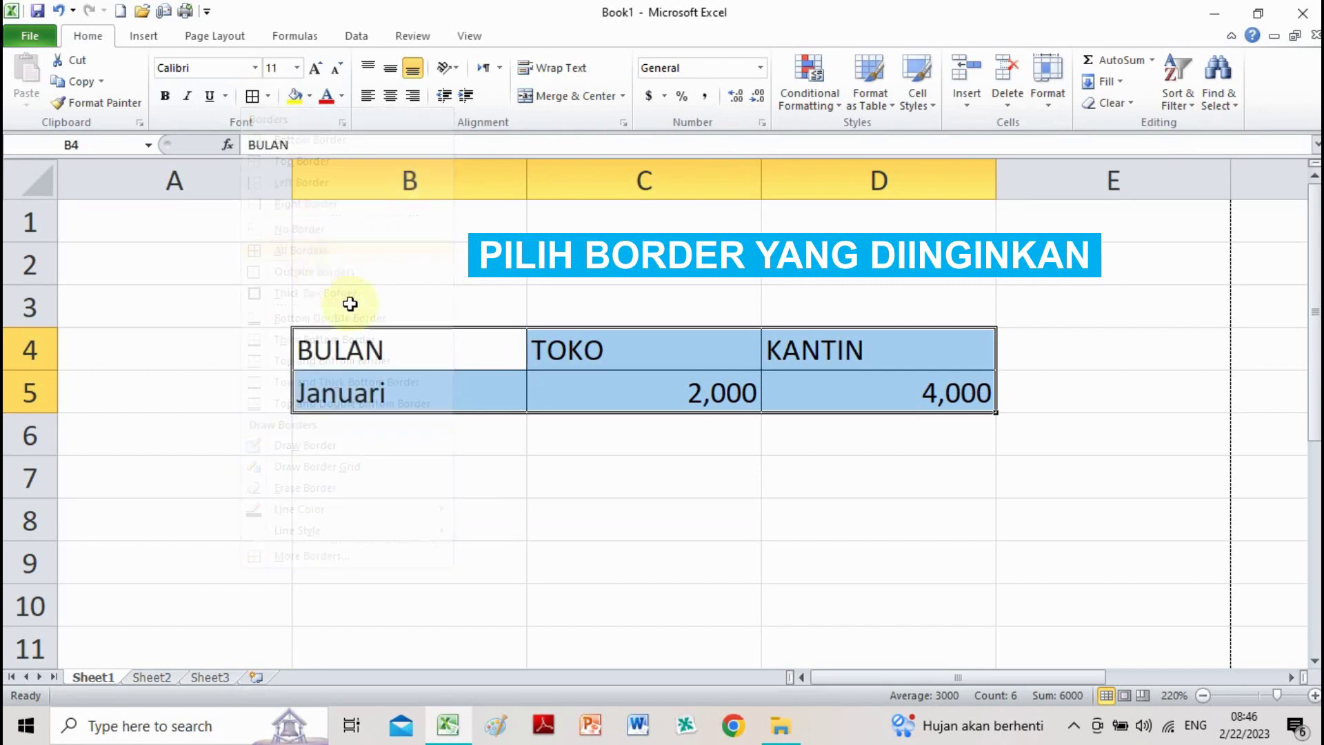
left_click(497, 434)
left_click(514, 463)
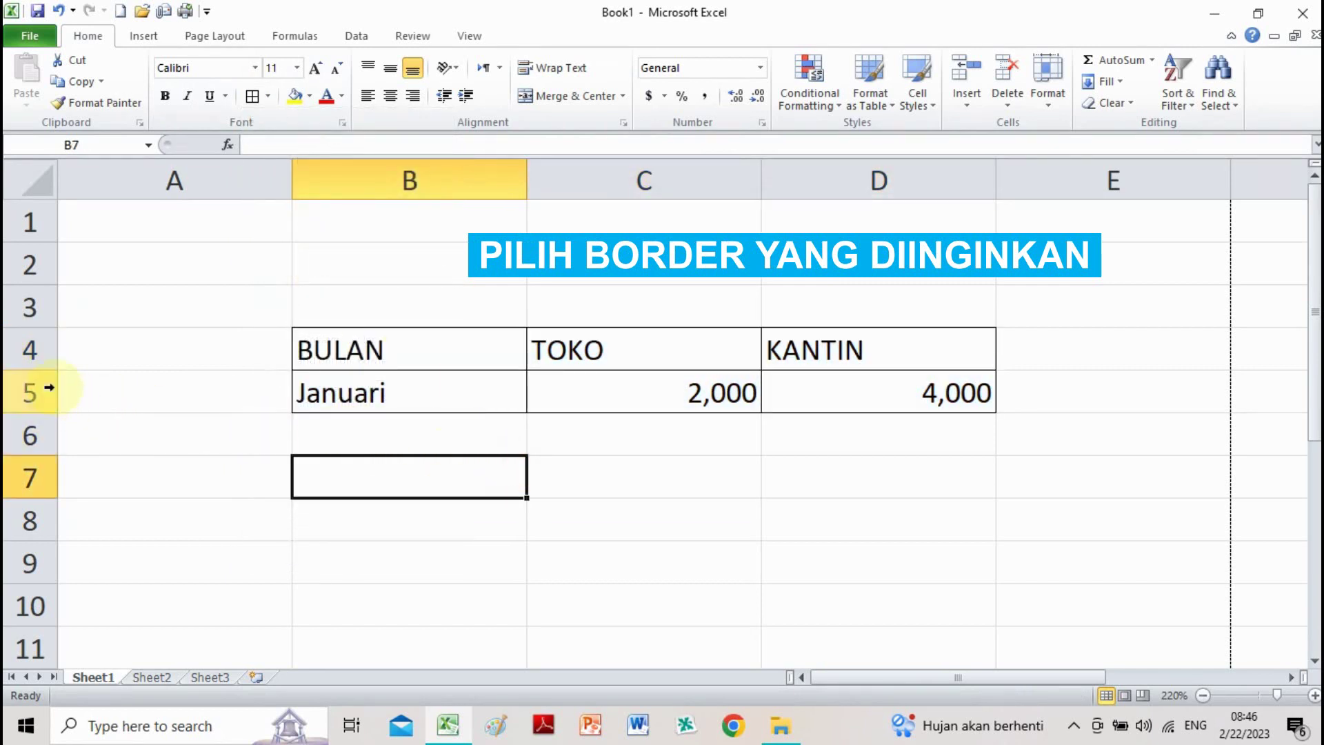
- Make header row 4 taller, middle-aligned, centred and bold, then print preview the table
left_click_drag(43, 379, 47, 391)
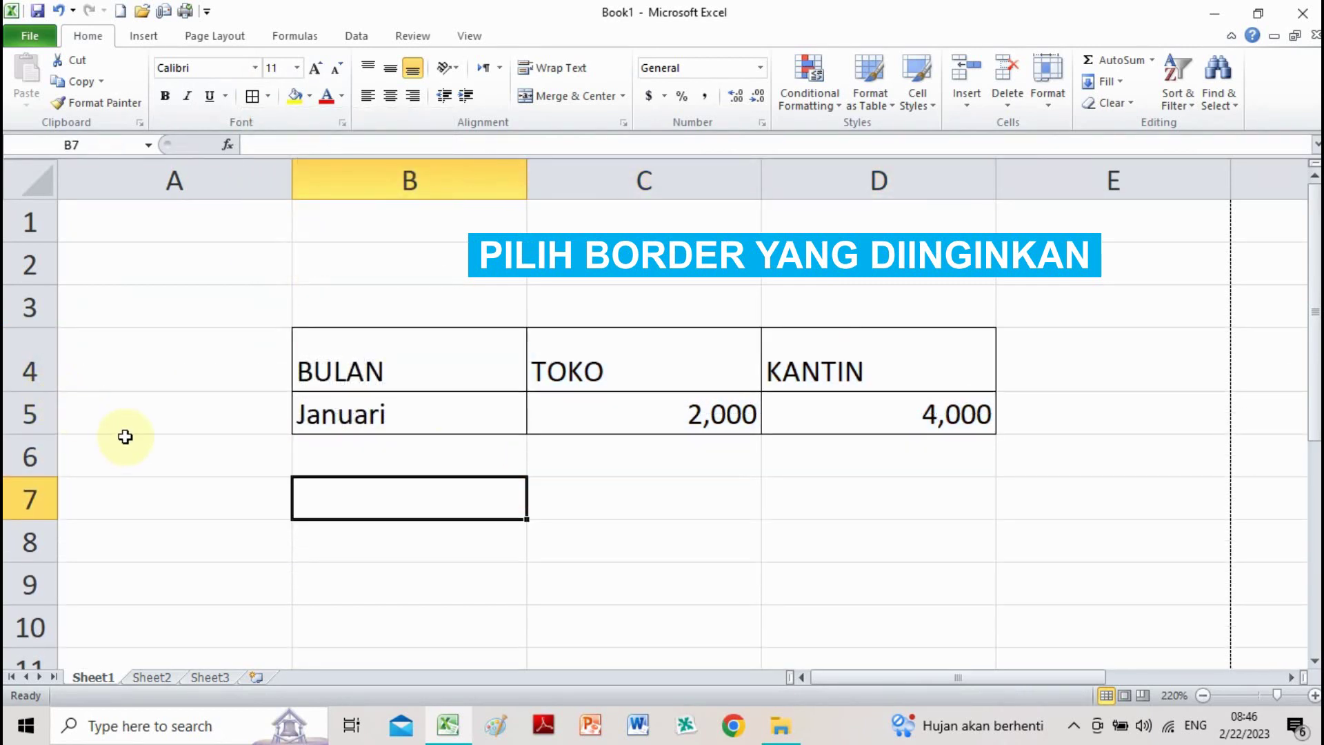
left_click(21, 366)
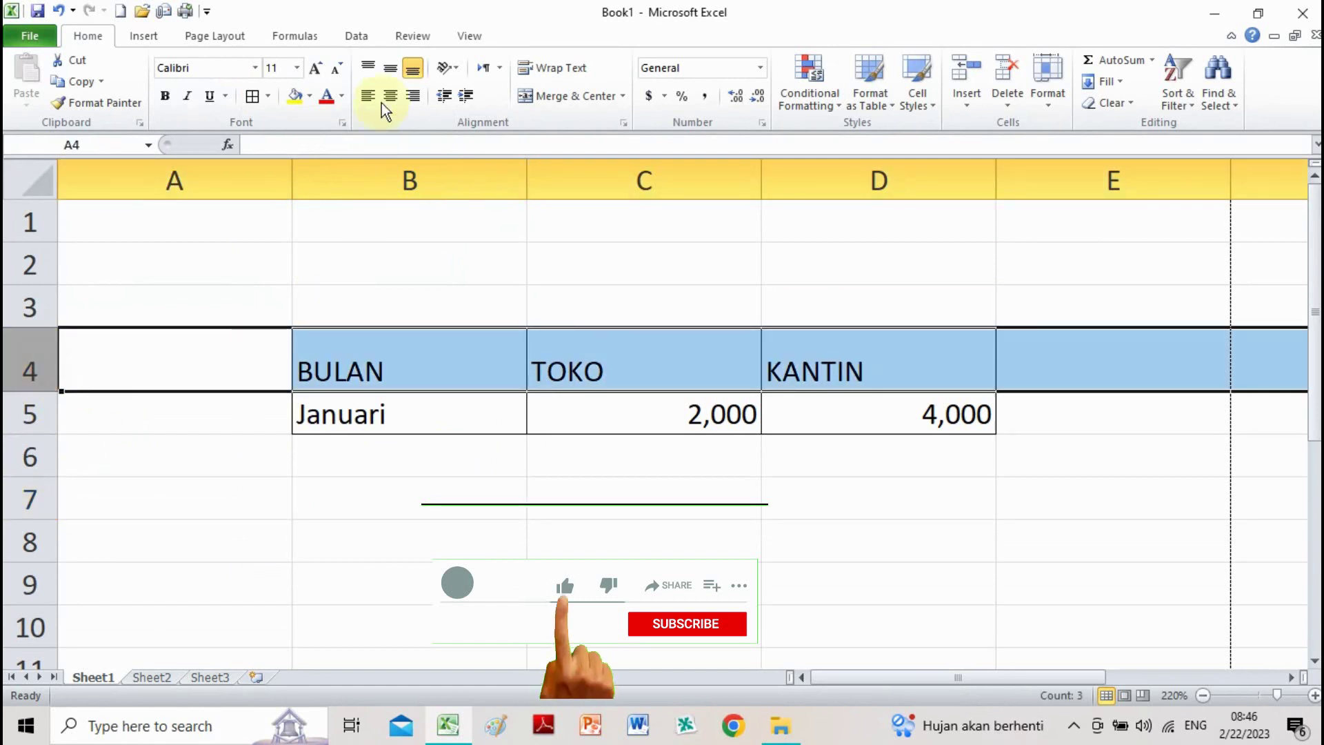
left_click(391, 69)
left_click(390, 96)
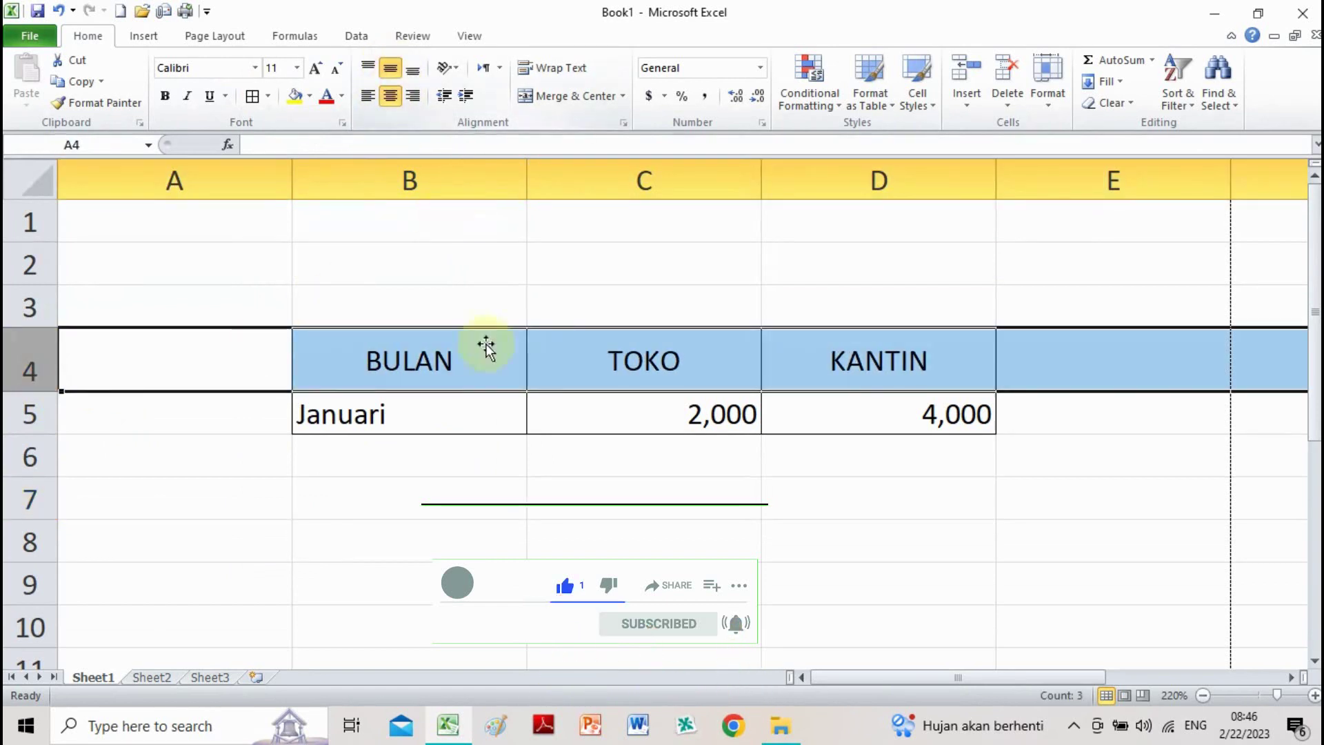
key("ctrl+b")
left_click(636, 537)
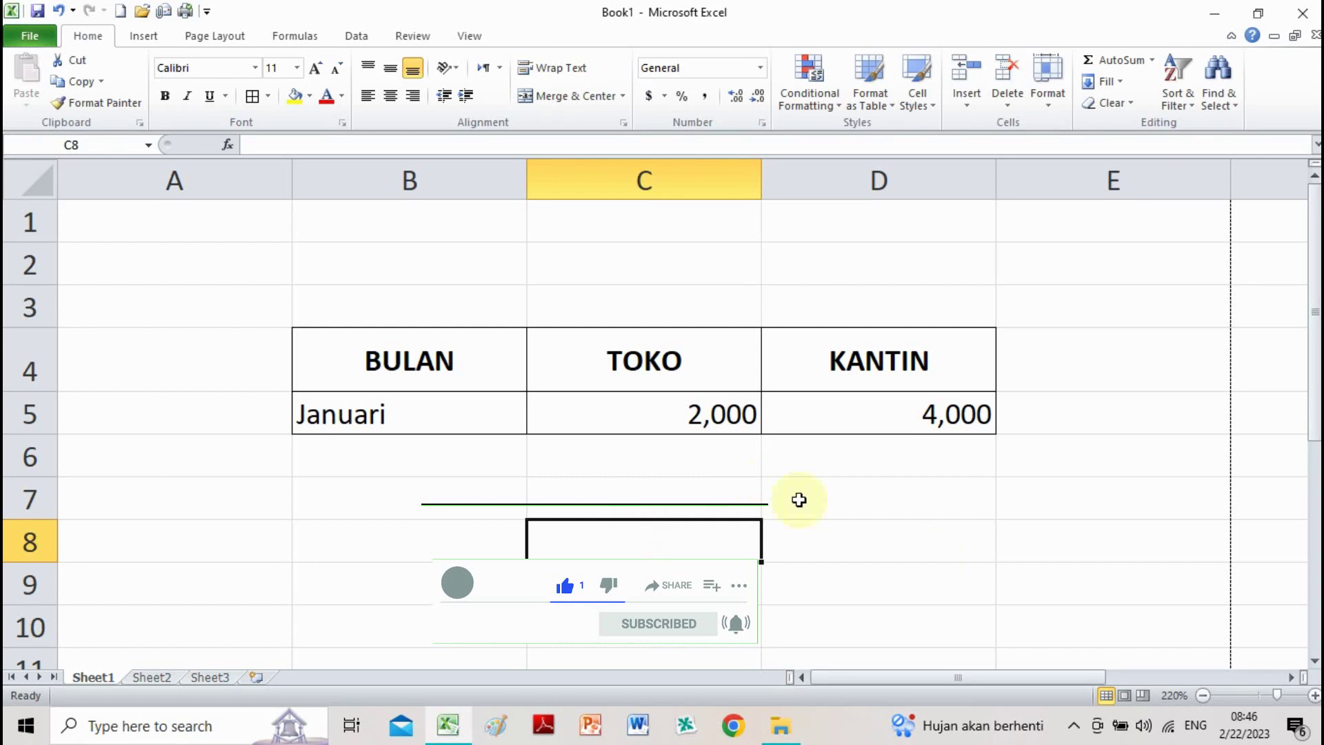
left_click(965, 548)
key("ctrl+p")
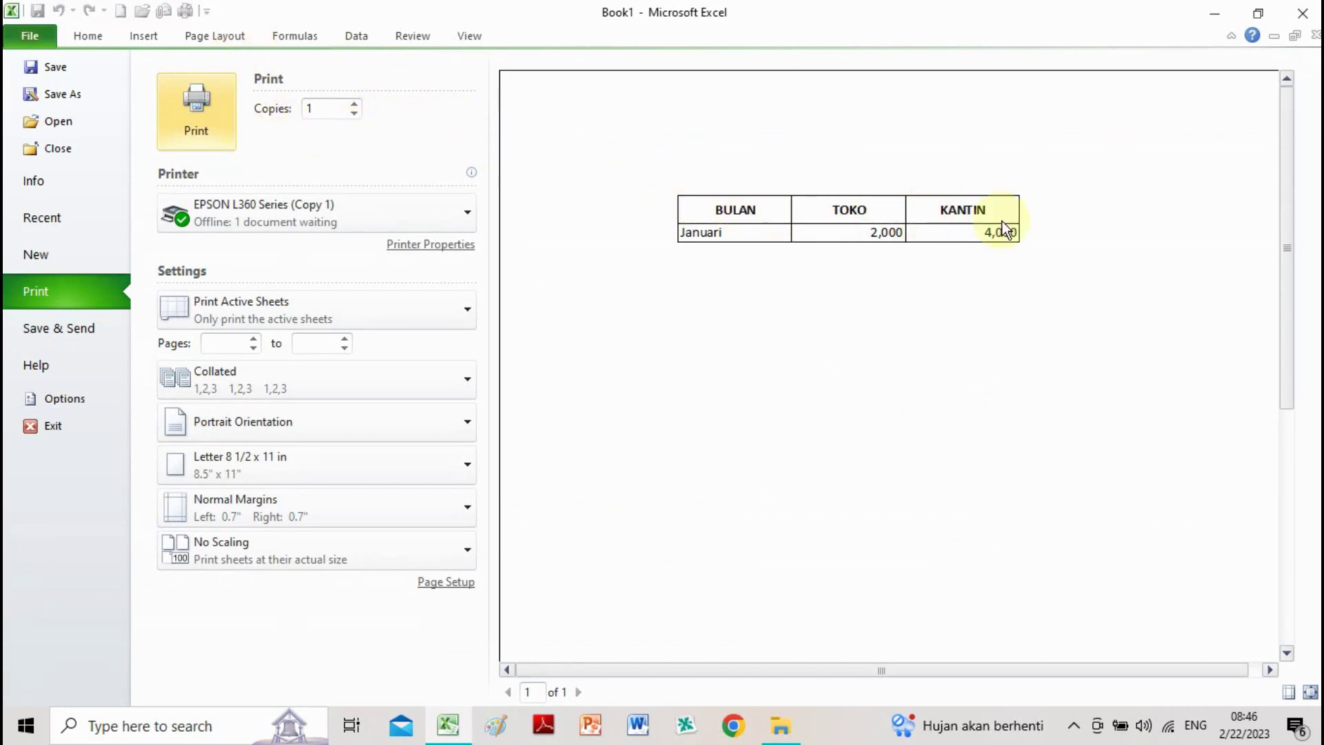
left_click(100, 39)
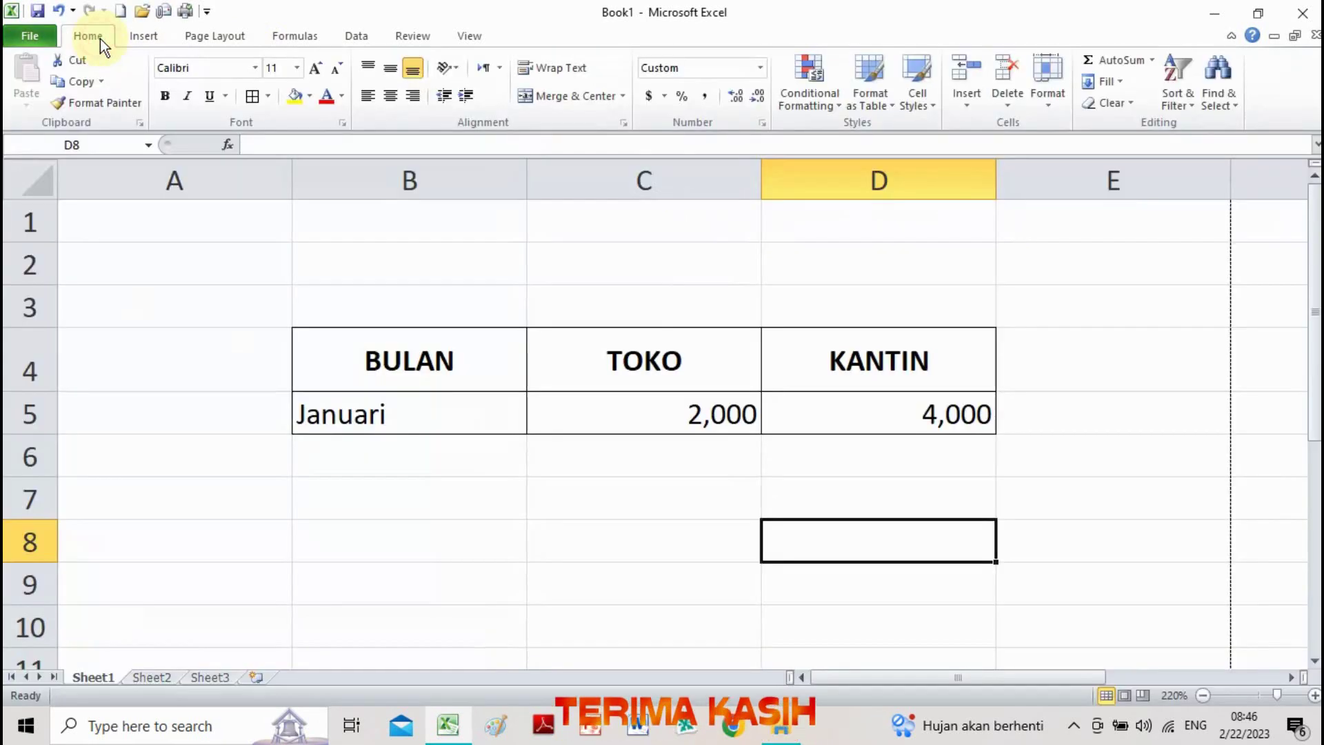
left_click(792, 460)
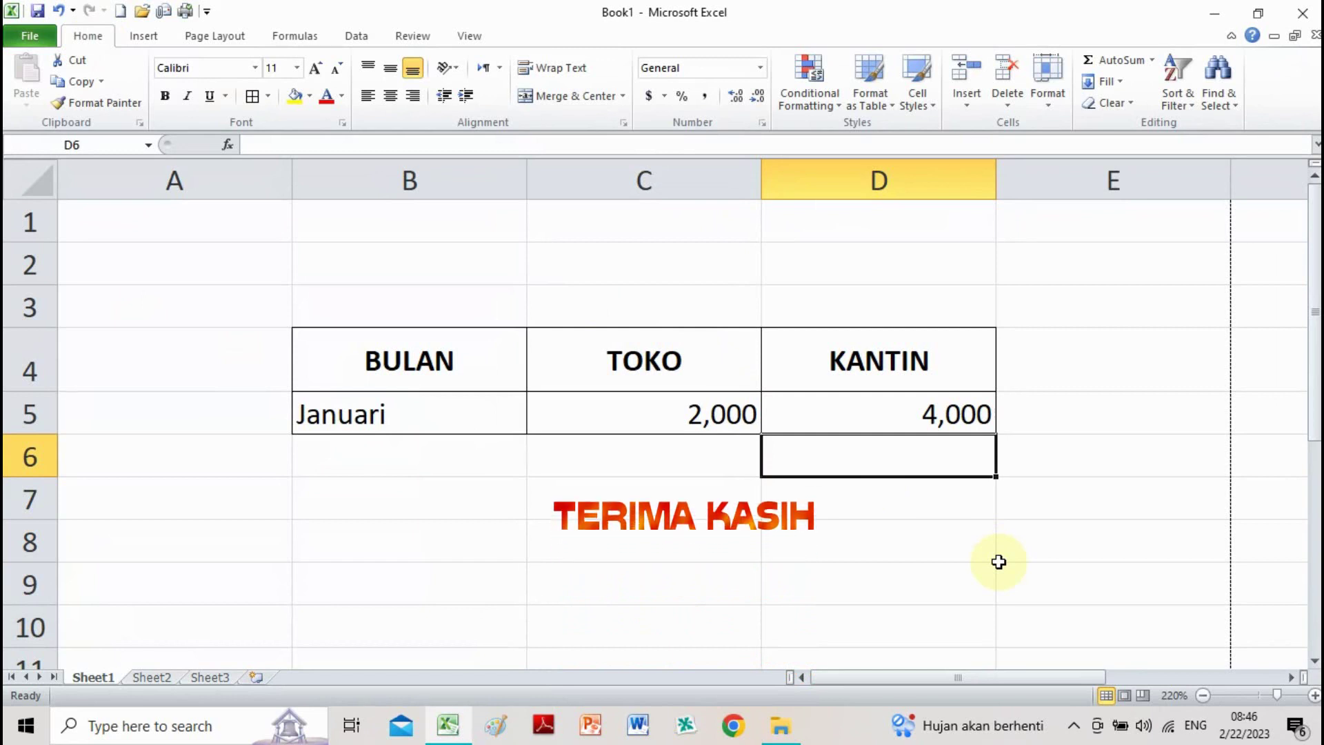
left_click(755, 546)
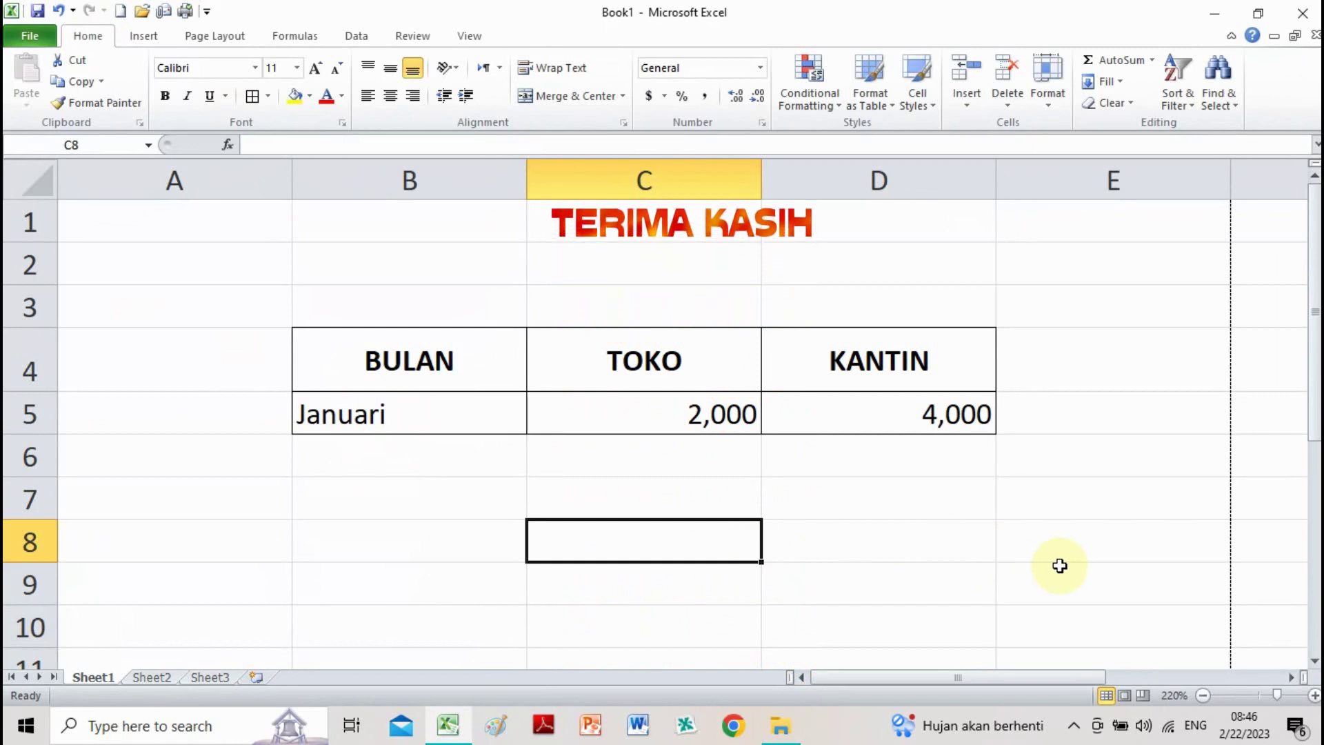
left_click(1071, 502)
left_click(1108, 587)
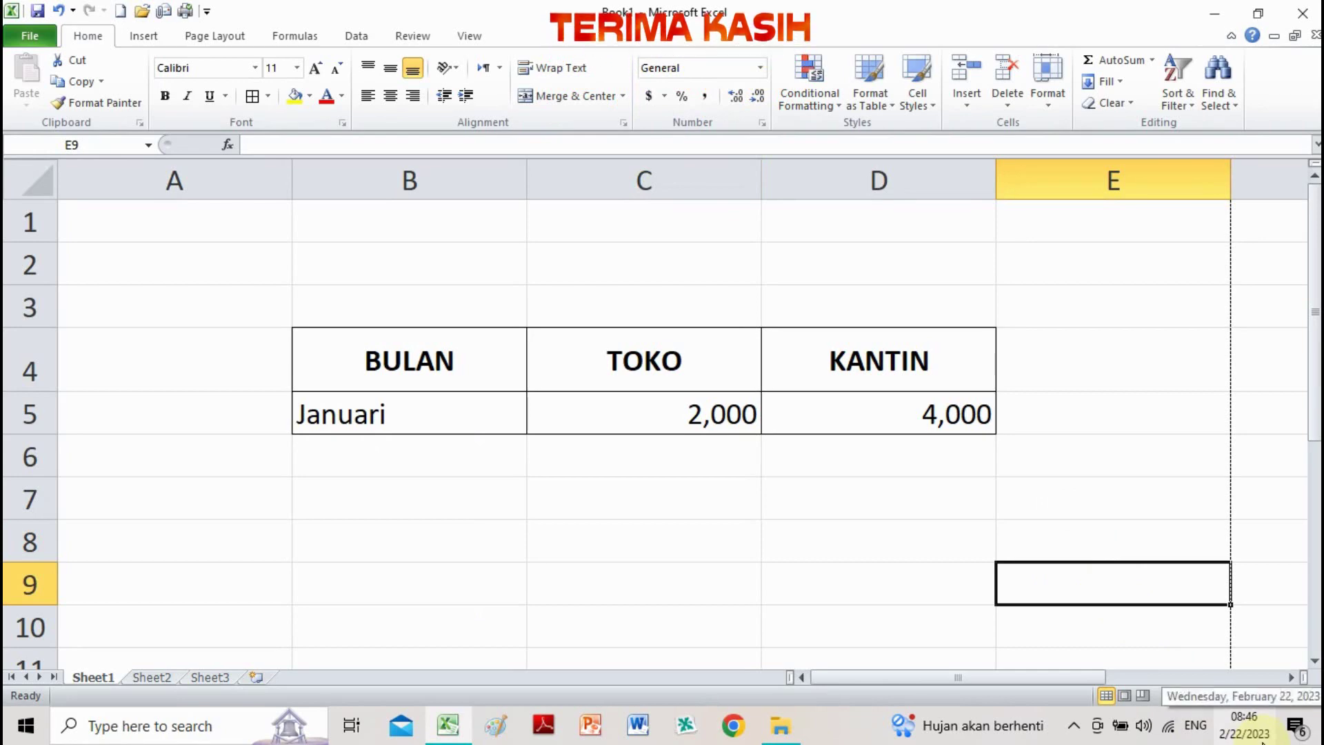